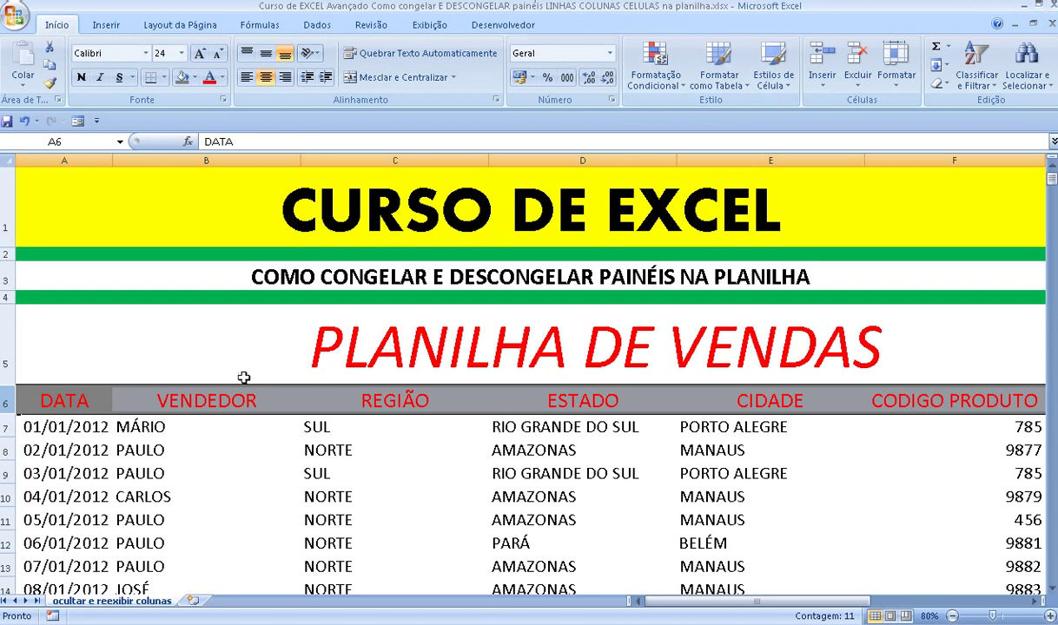
Select the DATA header cell A6 and scroll through the sales rows and columns
{"action": "left_click", "coordinate": [47, 401]}
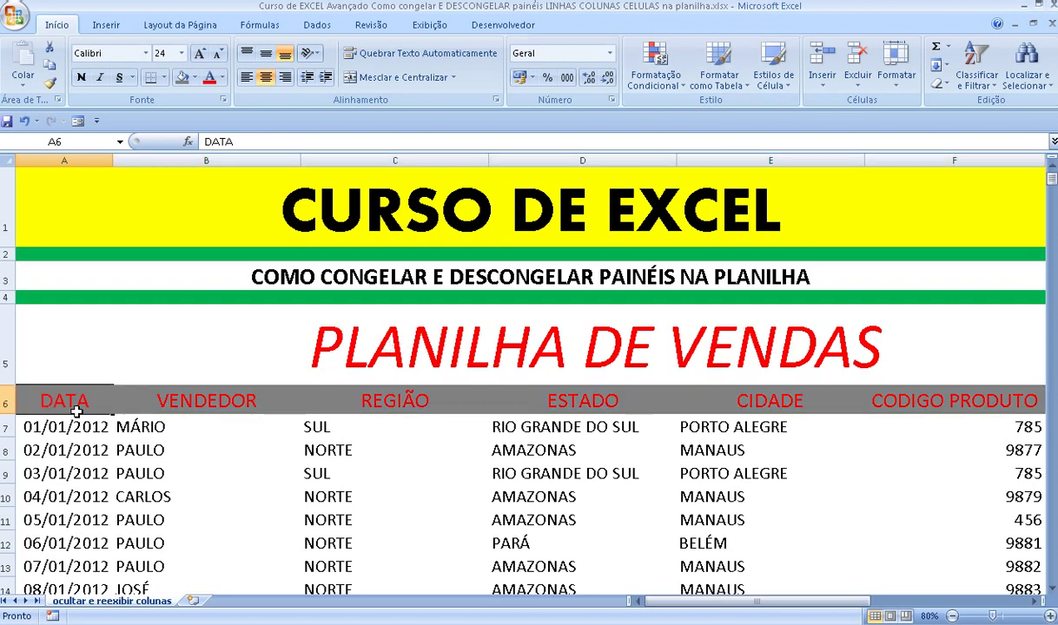
{"action": "left_click", "coordinate": [1051, 588]}
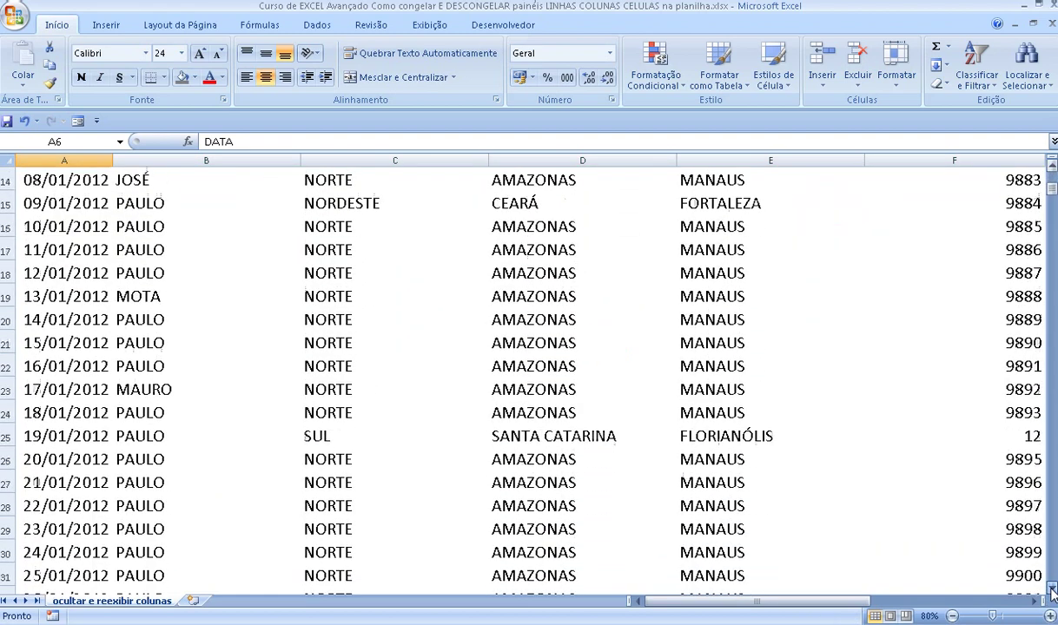
{"action": "left_click_drag", "start_coordinate": [1051, 588], "coordinate": [1051, 588]}
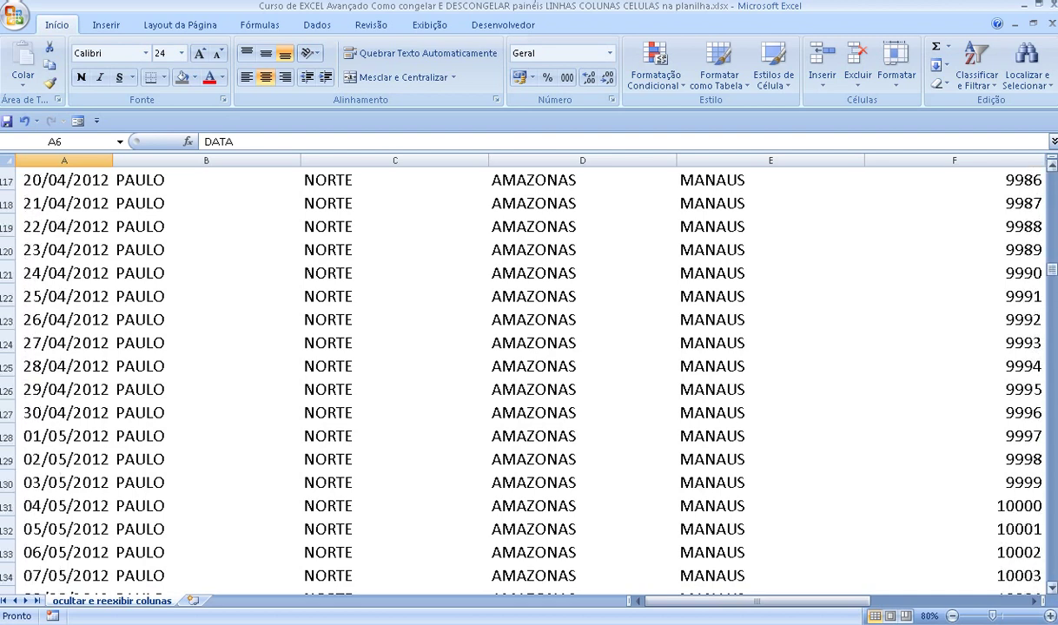
{"action": "left_click_drag", "start_coordinate": [1050, 269], "coordinate": [1051, 169]}
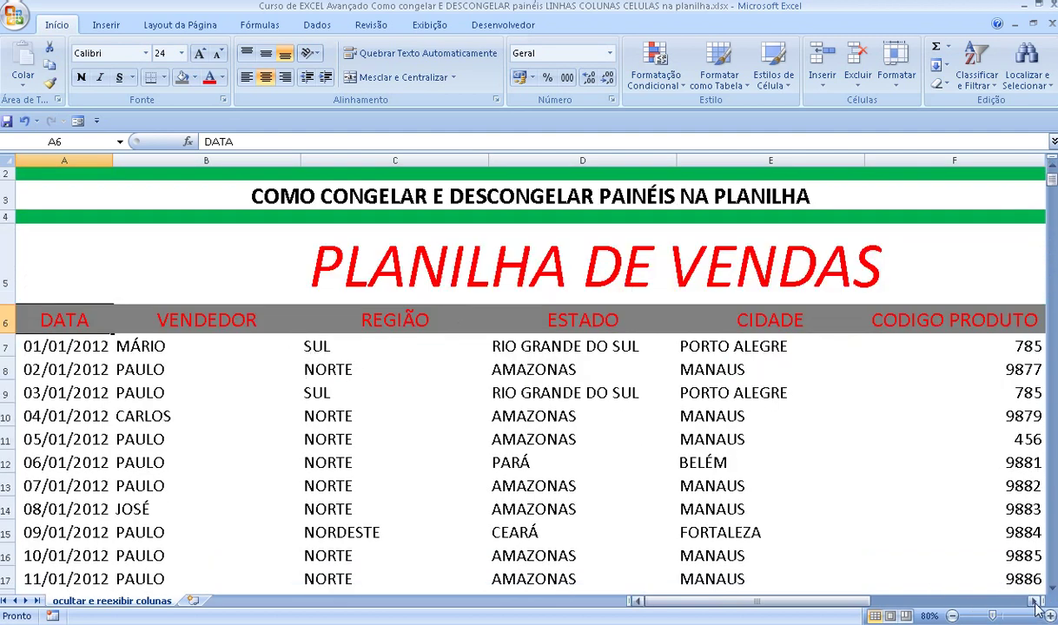
{"action": "left_click_drag", "start_coordinate": [1036, 601], "coordinate": [1036, 602]}
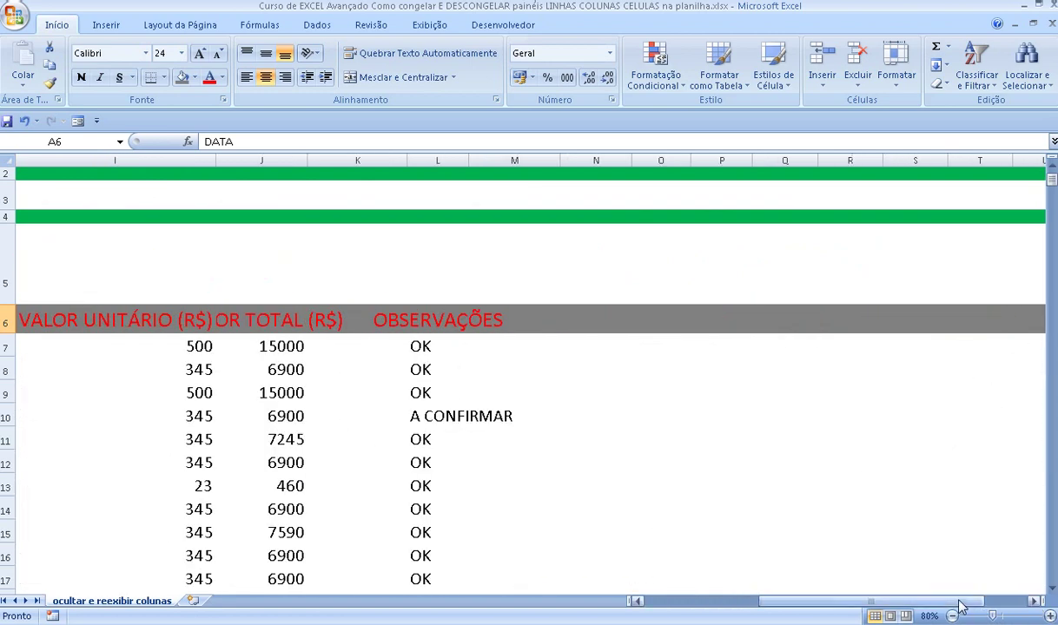
{"action": "left_click_drag", "start_coordinate": [920, 602], "coordinate": [803, 601]}
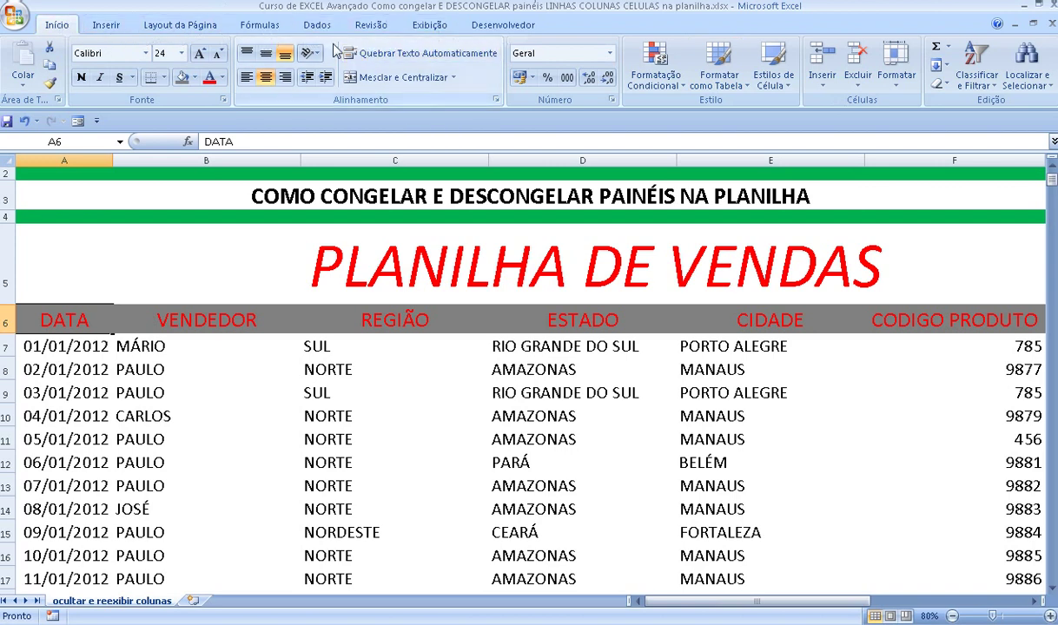
On the Exibição tab, select B7 and apply Congelar Primeira Coluna
{"action": "left_click", "coordinate": [431, 26]}
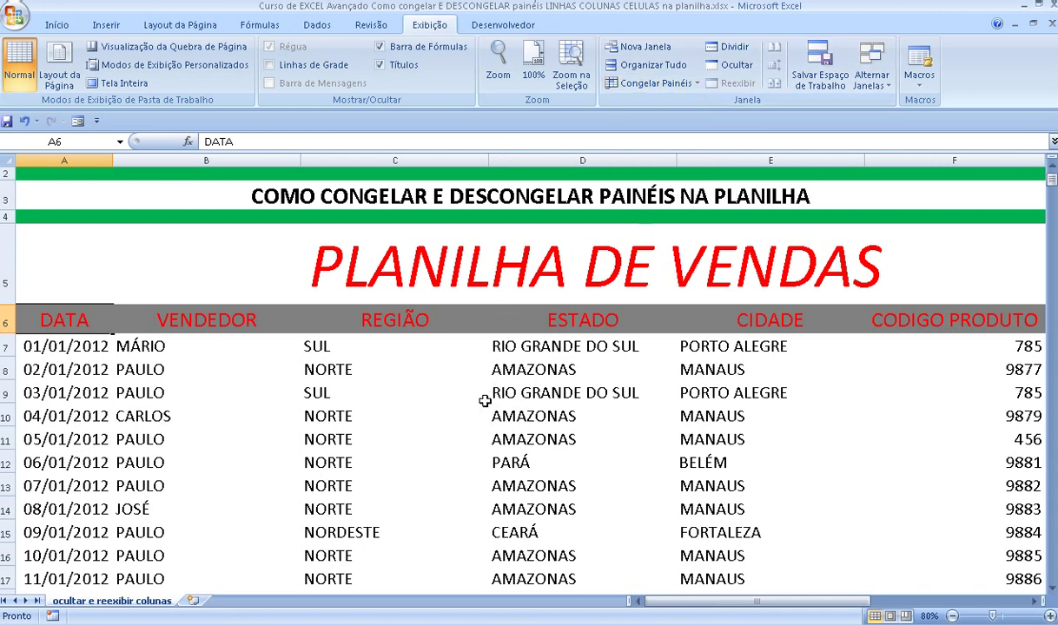
{"action": "left_click", "coordinate": [149, 344]}
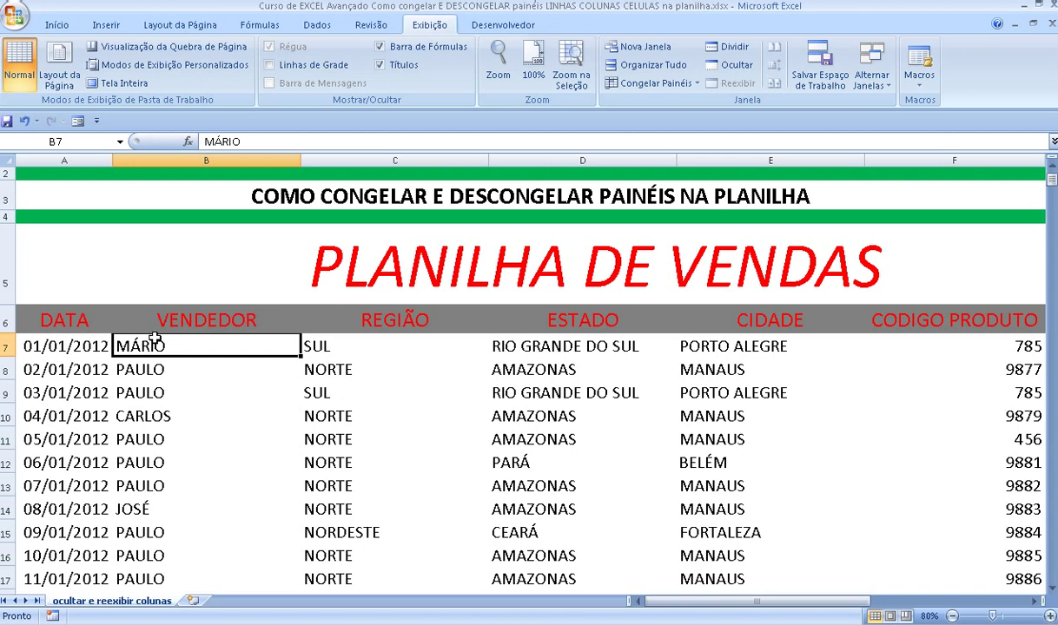
{"action": "left_click", "coordinate": [668, 86]}
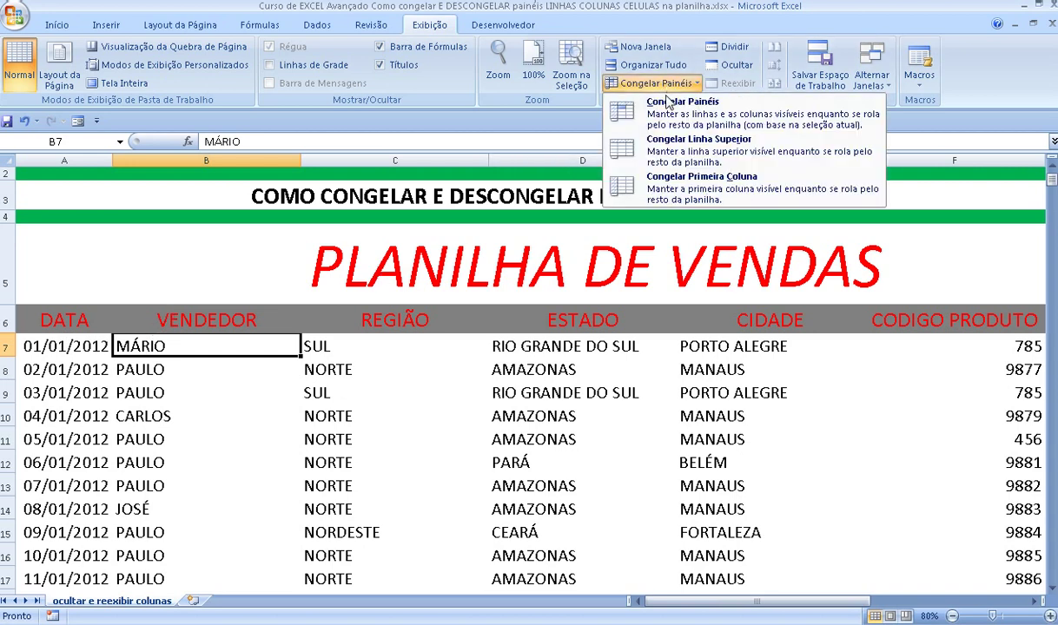
{"action": "left_click", "coordinate": [710, 190]}
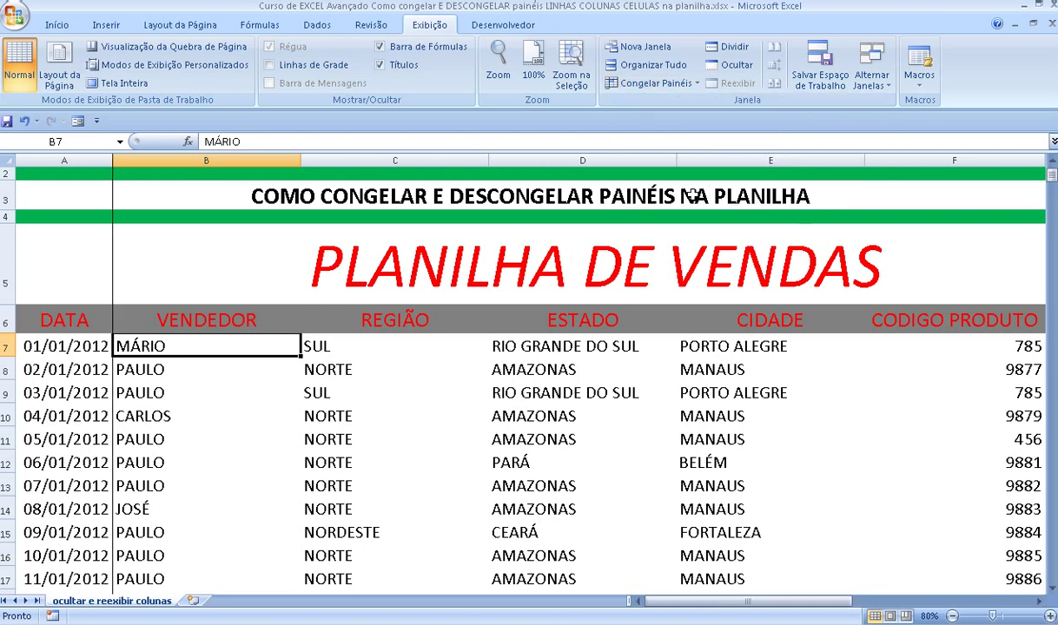
Apply Descongelar Painéis, then freeze the first column again with Congelar Primeira Coluna
{"action": "left_click", "coordinate": [694, 84]}
{"action": "left_click", "coordinate": [688, 103]}
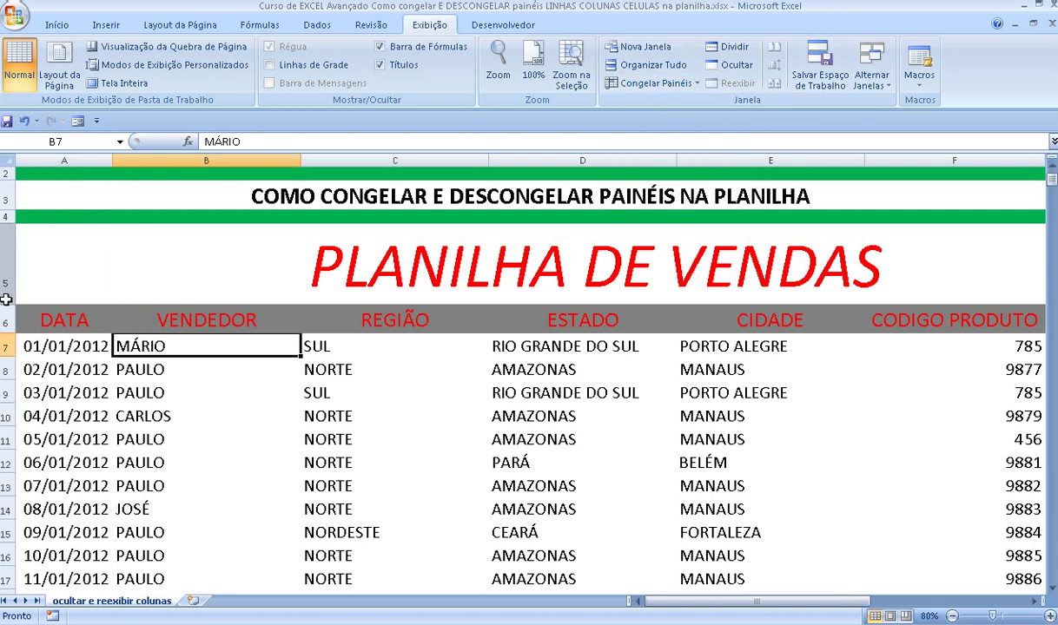
{"action": "left_click", "coordinate": [682, 85]}
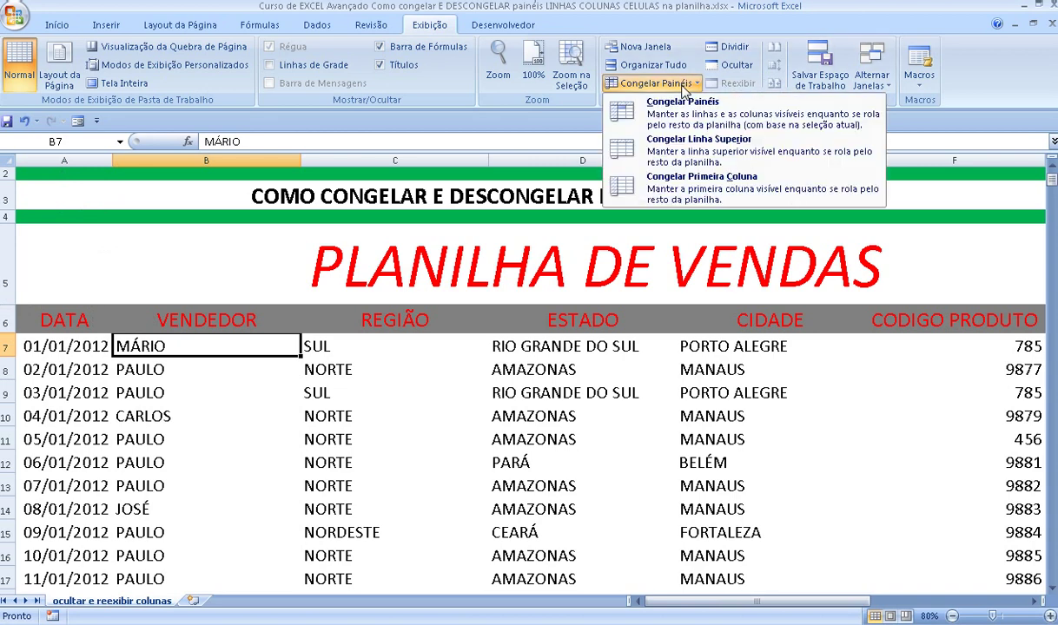
{"action": "left_click", "coordinate": [692, 179]}
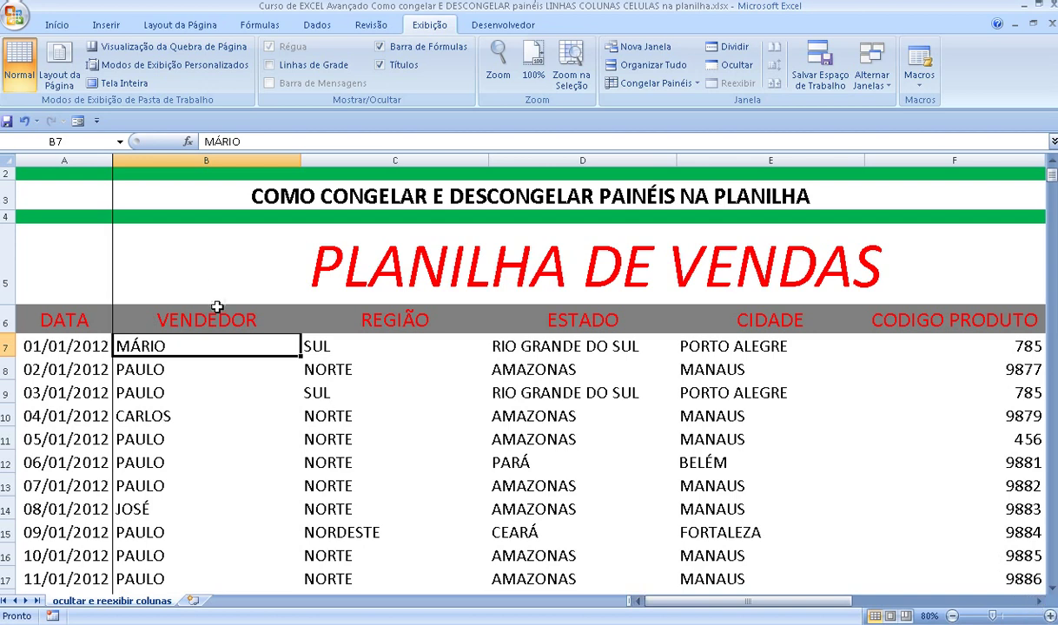
{"action": "scroll", "coordinate": [988, 573], "scroll_direction": "right", "scroll_amount": 1}
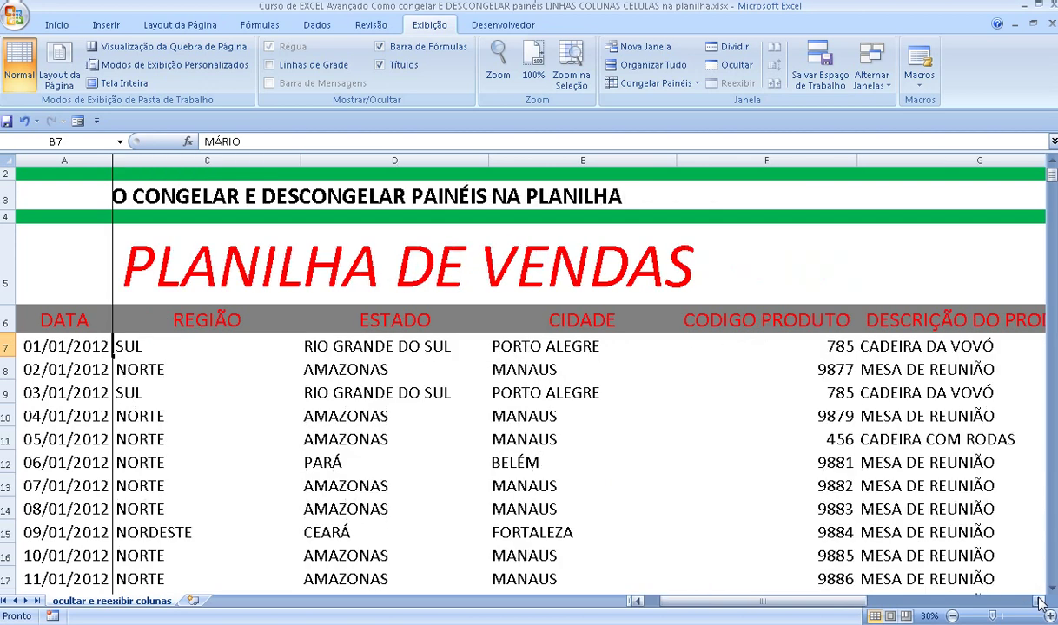
{"action": "scroll", "coordinate": [990, 576], "scroll_direction": "right", "scroll_amount": 1}
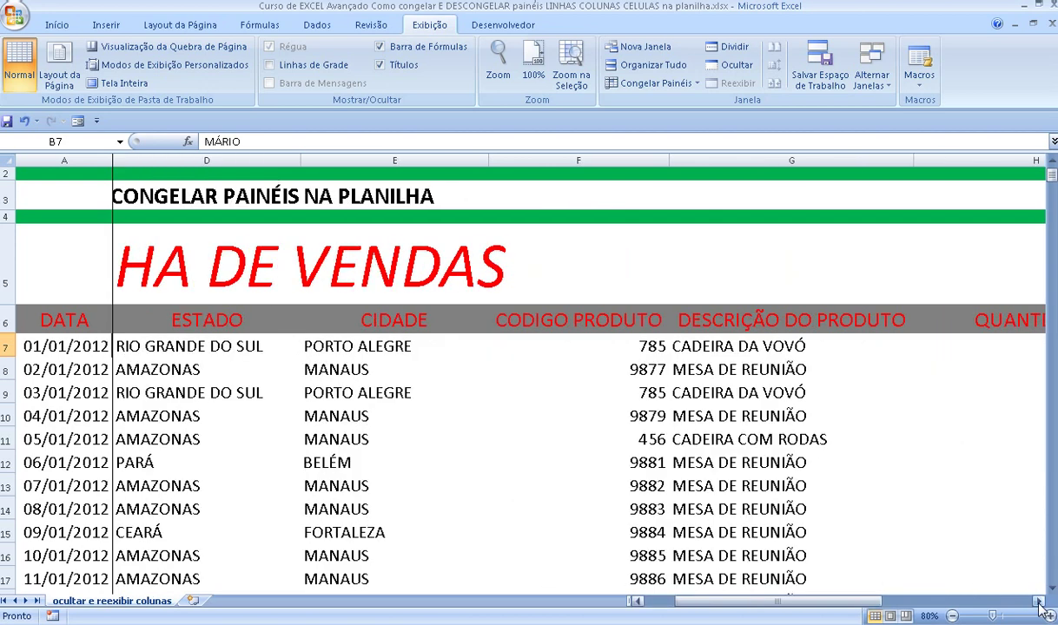
{"action": "scroll", "coordinate": [991, 576], "scroll_direction": "right", "scroll_amount": 1}
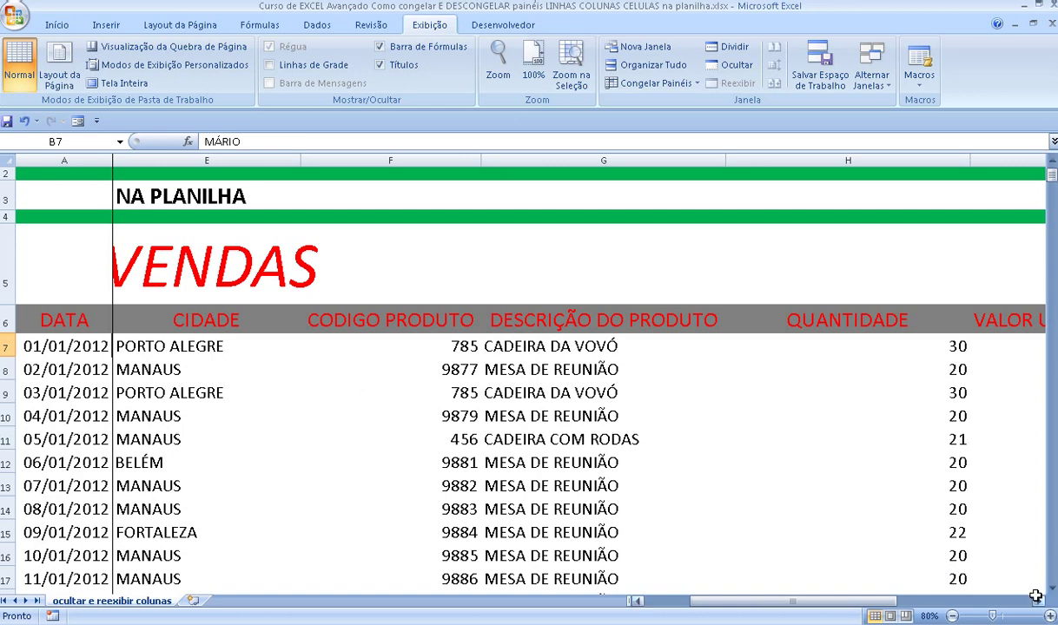
{"action": "left_click", "coordinate": [1038, 601]}
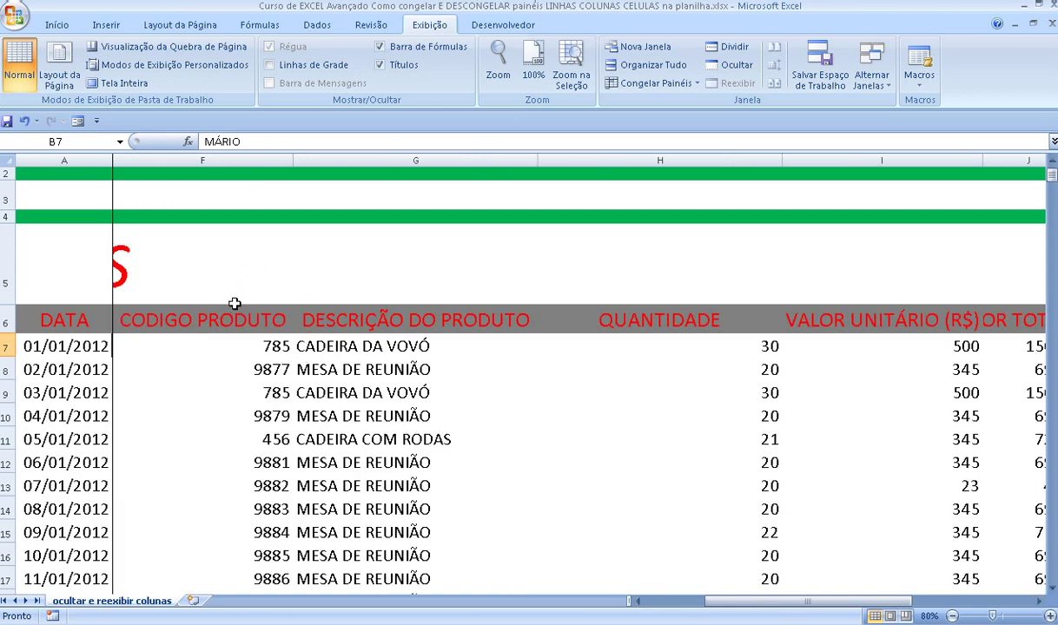
{"action": "left_click", "coordinate": [1040, 601]}
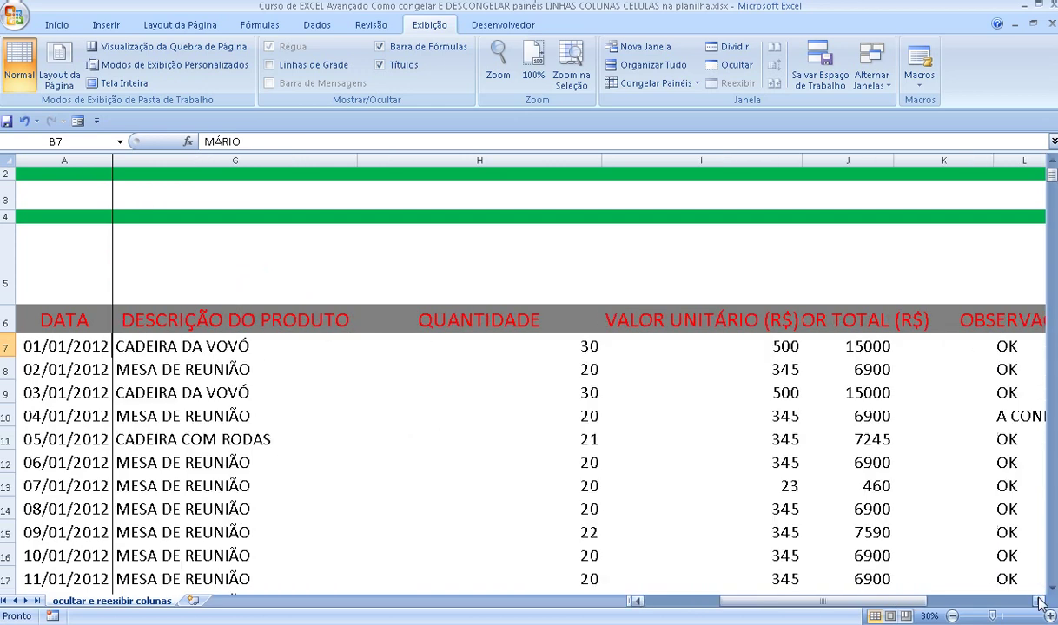
{"action": "left_click", "coordinate": [1041, 601]}
{"action": "left_click", "coordinate": [1040, 600]}
{"action": "left_click", "coordinate": [1041, 601]}
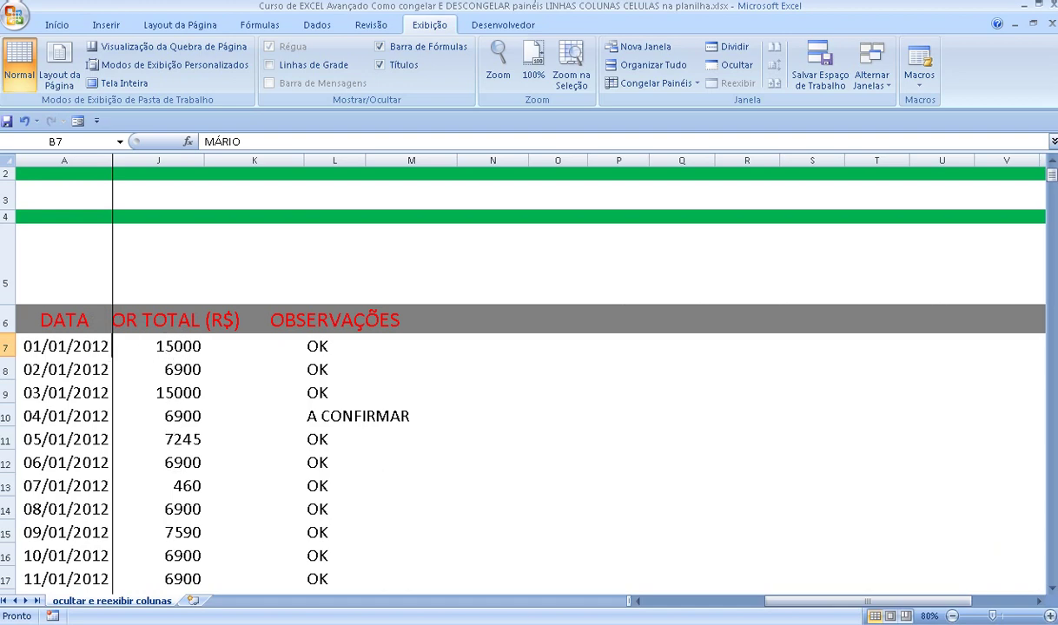
{"action": "left_click", "coordinate": [671, 602]}
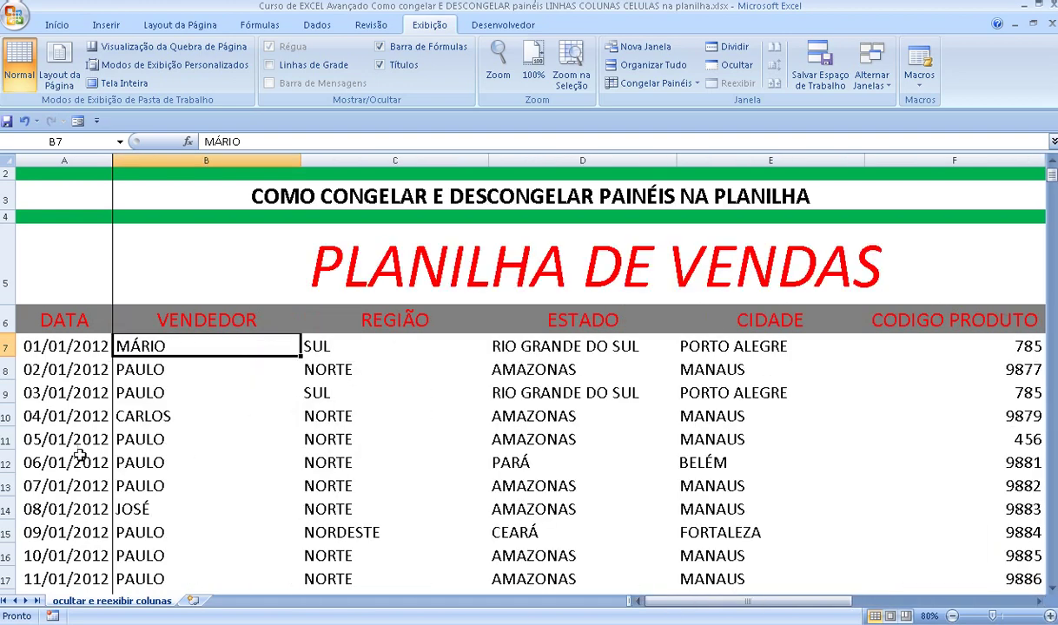
{"action": "left_click", "coordinate": [66, 463]}
{"action": "key", "text": "Right"}
{"action": "key", "text": "Right"}
{"action": "key", "text": "Right"}
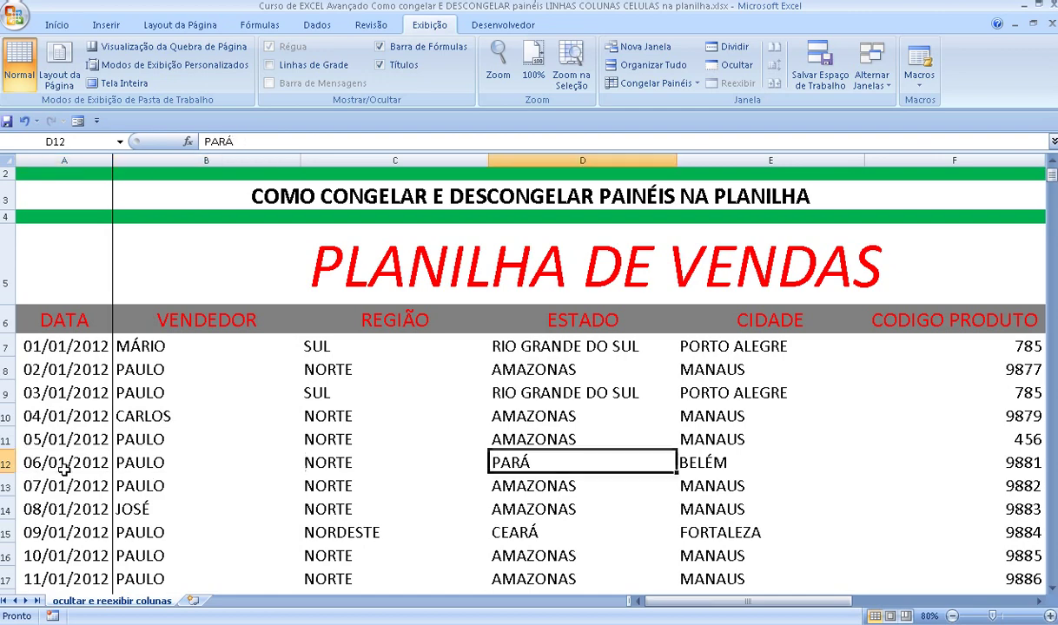
{"action": "key", "text": "Right"}
{"action": "key", "text": "Right"}
{"action": "key", "text": "Right"}
{"action": "key", "text": "Right"}
{"action": "key", "text": "Right"}
{"action": "key", "text": "Left"}
{"action": "key", "text": "Left"}
{"action": "key", "text": "Left"}
{"action": "key", "text": "Left"}
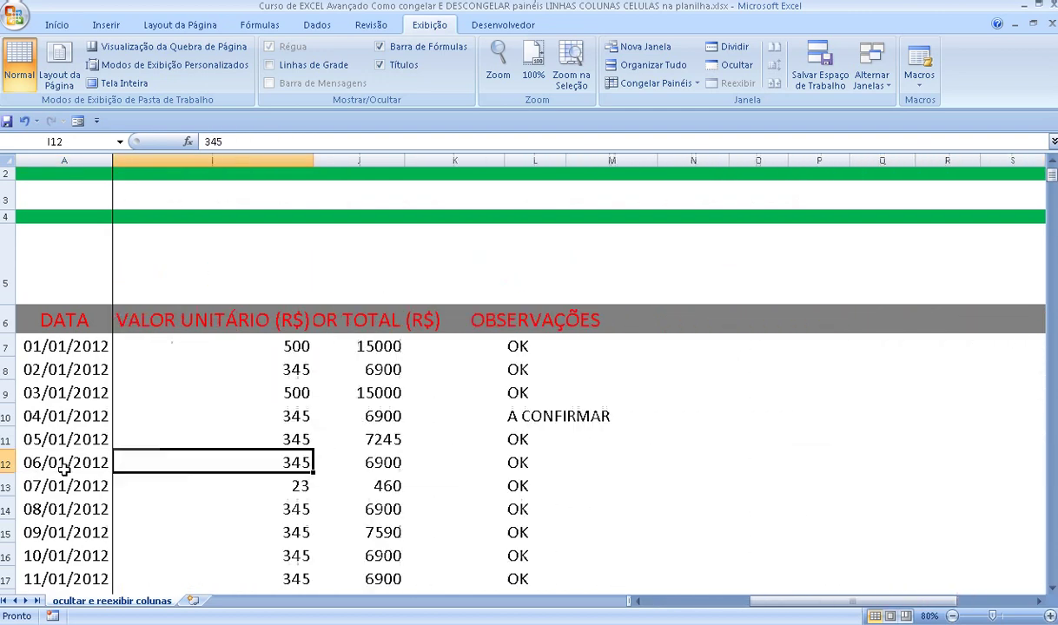
{"action": "key", "text": "Left"}
{"action": "key", "text": "Left"}
{"action": "key", "text": "Left"}
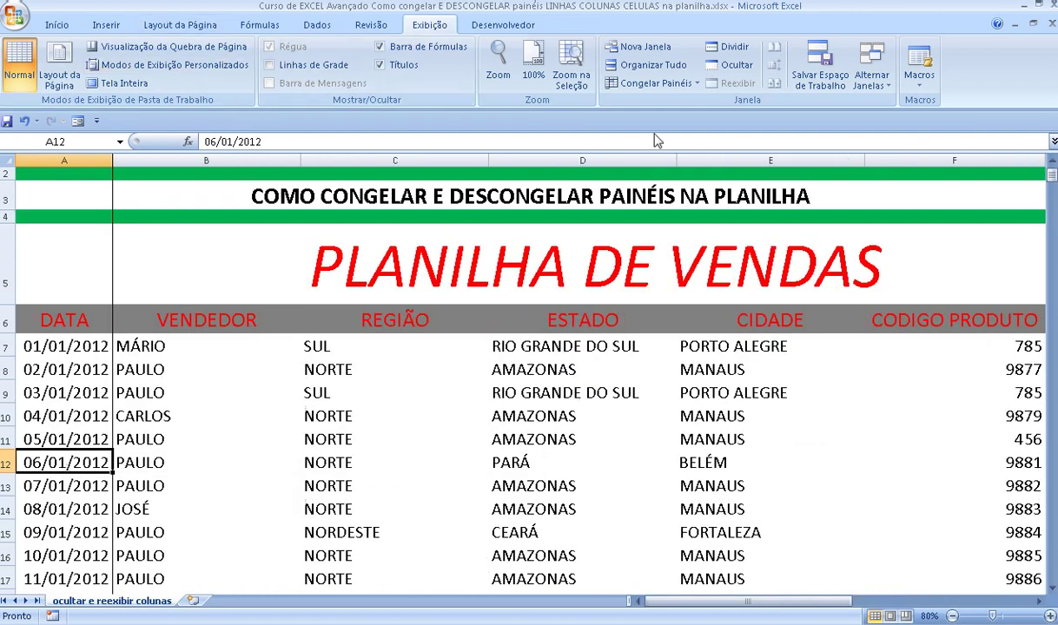
Apply Descongelar Painéis and move right along row 12 with nothing frozen
{"action": "left_click", "coordinate": [657, 83]}
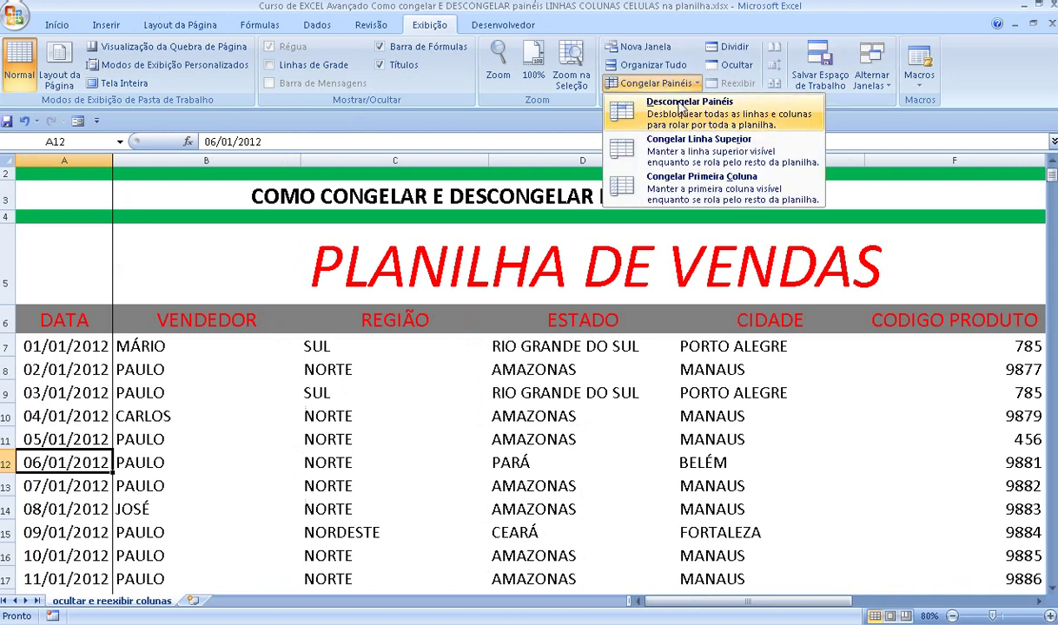
{"action": "left_click", "coordinate": [679, 106]}
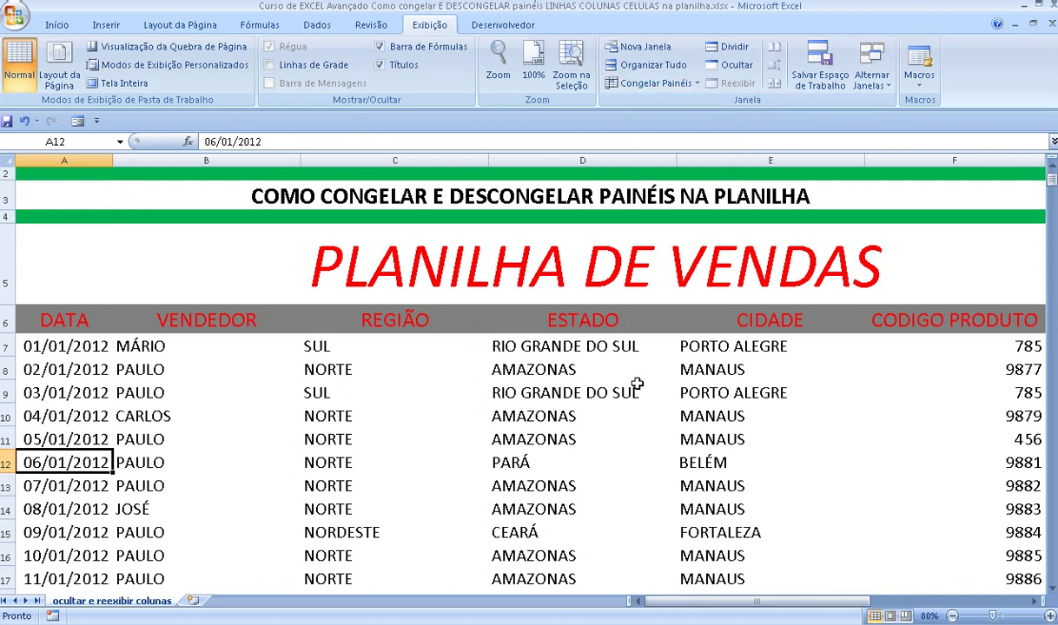
{"action": "key", "text": "Right"}
{"action": "key", "text": "Right"}
{"action": "key", "text": "Right"}
{"action": "key", "text": "Right"}
{"action": "key", "text": "Right"}
{"action": "key", "text": "Right"}
{"action": "key", "text": "Right"}
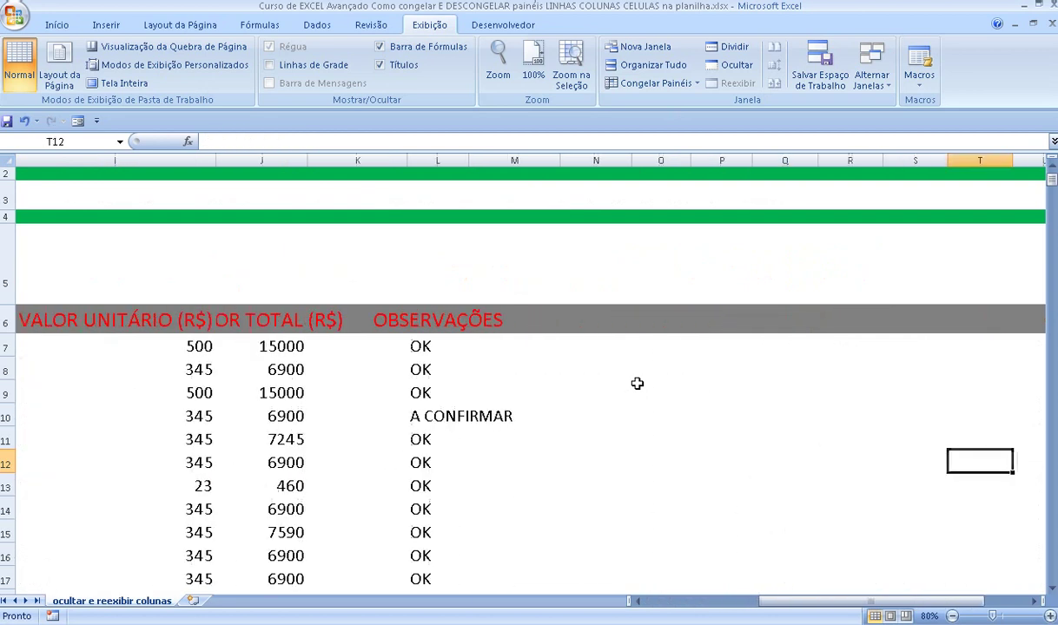
{"action": "key", "text": "Right"}
{"action": "key", "text": "Right"}
Move back left to J12 and scroll the sheet back to column A
{"action": "key", "text": "Left"}
{"action": "key", "text": "Left"}
{"action": "key", "text": "Left"}
{"action": "key", "text": "Left"}
{"action": "key", "text": "Left"}
{"action": "key", "text": "Left"}
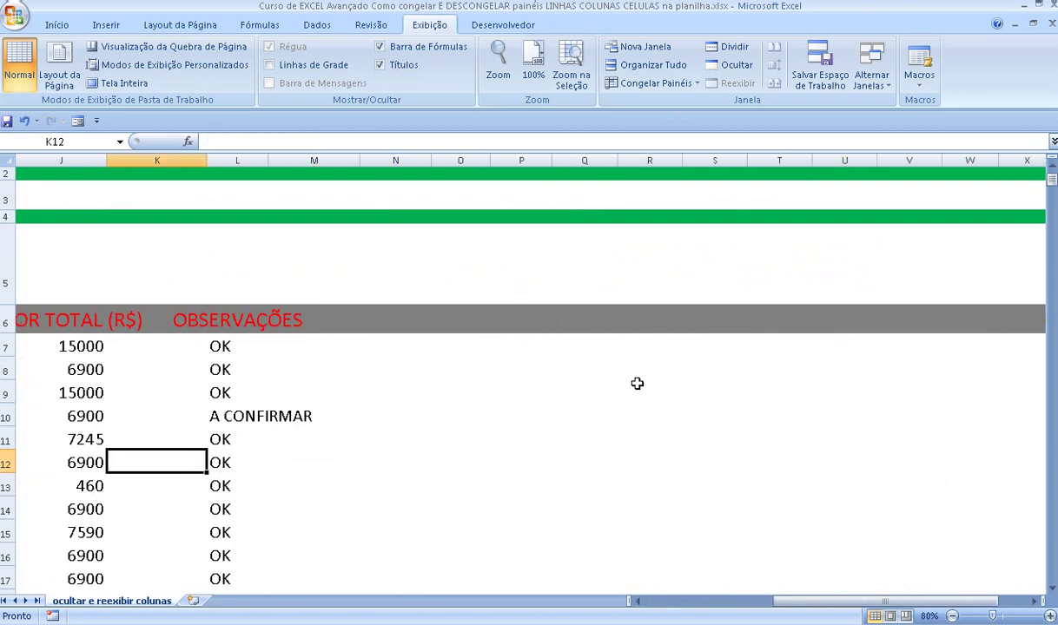
{"action": "key", "text": "Left"}
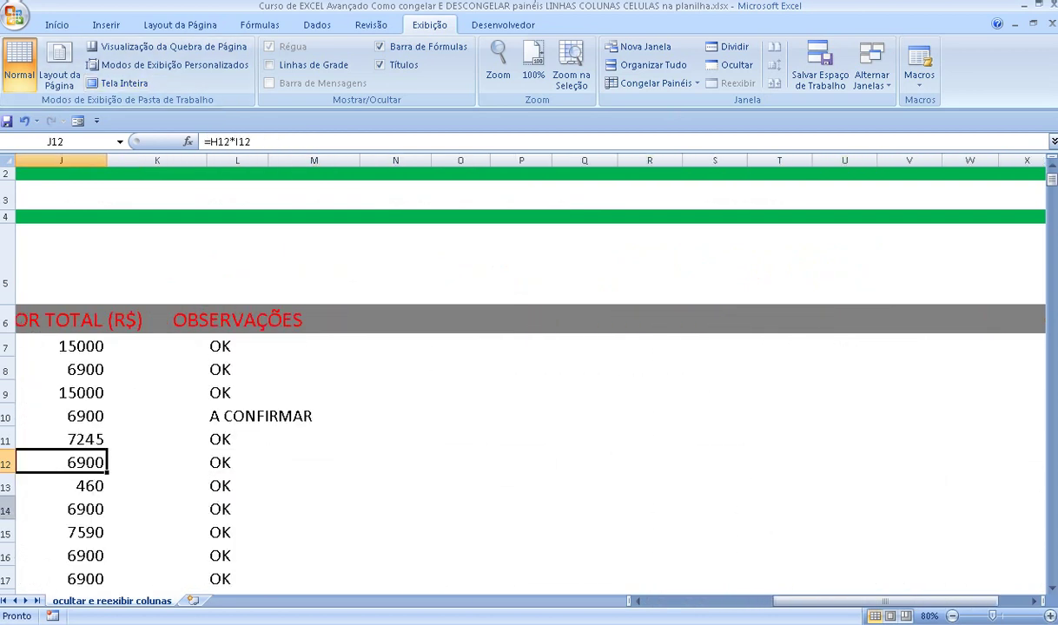
{"action": "left_click", "coordinate": [663, 602]}
{"action": "left_click", "coordinate": [663, 608]}
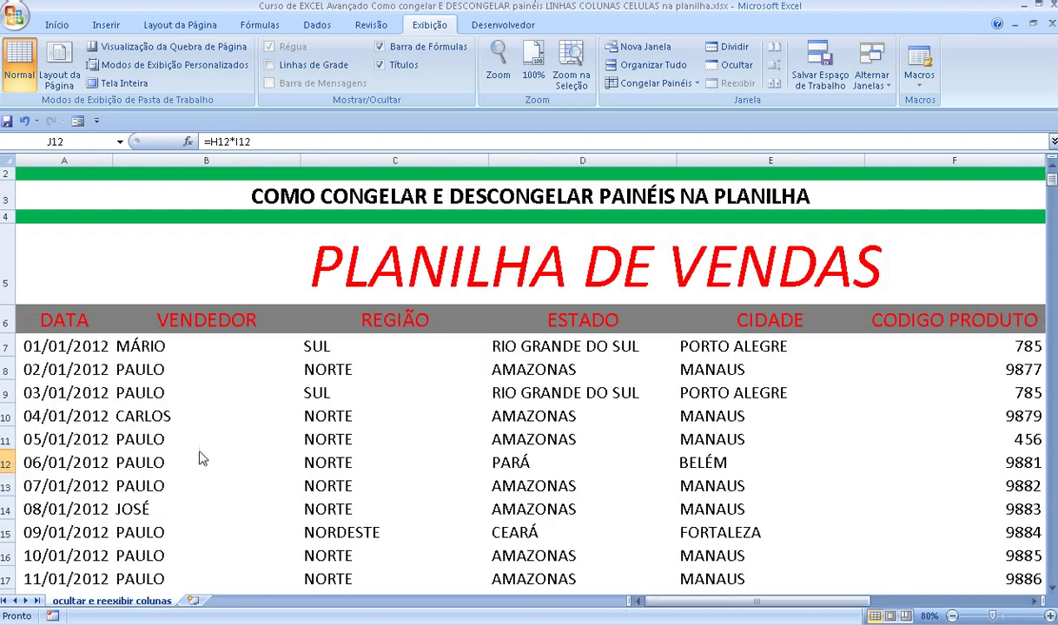
Select B7 and apply Congelar Painéis to lock column A and the header rows
{"action": "left_click", "coordinate": [128, 347]}
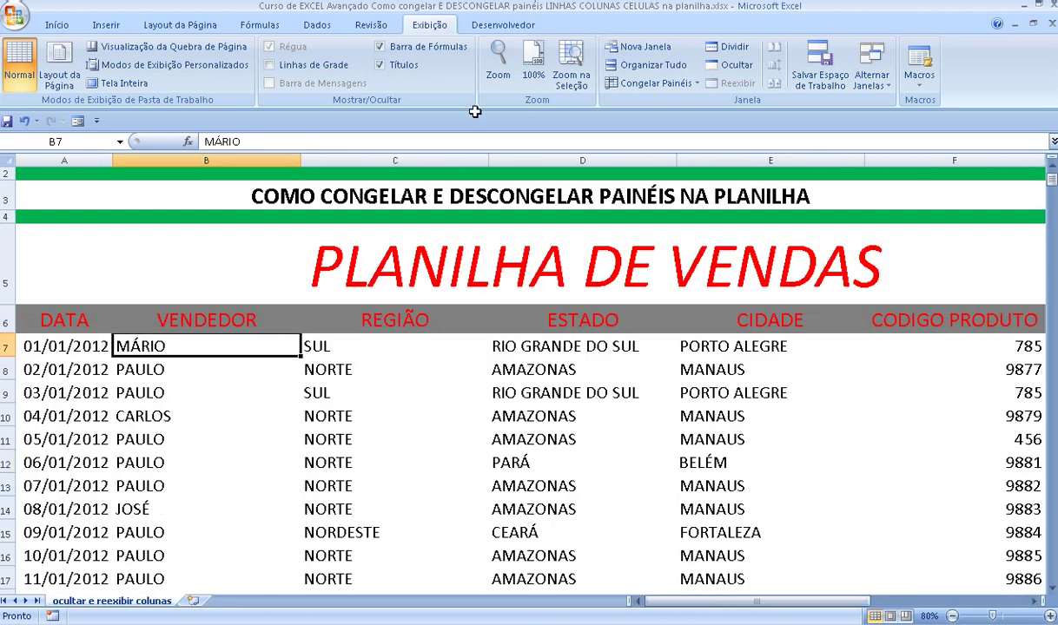
{"action": "left_click", "coordinate": [607, 82]}
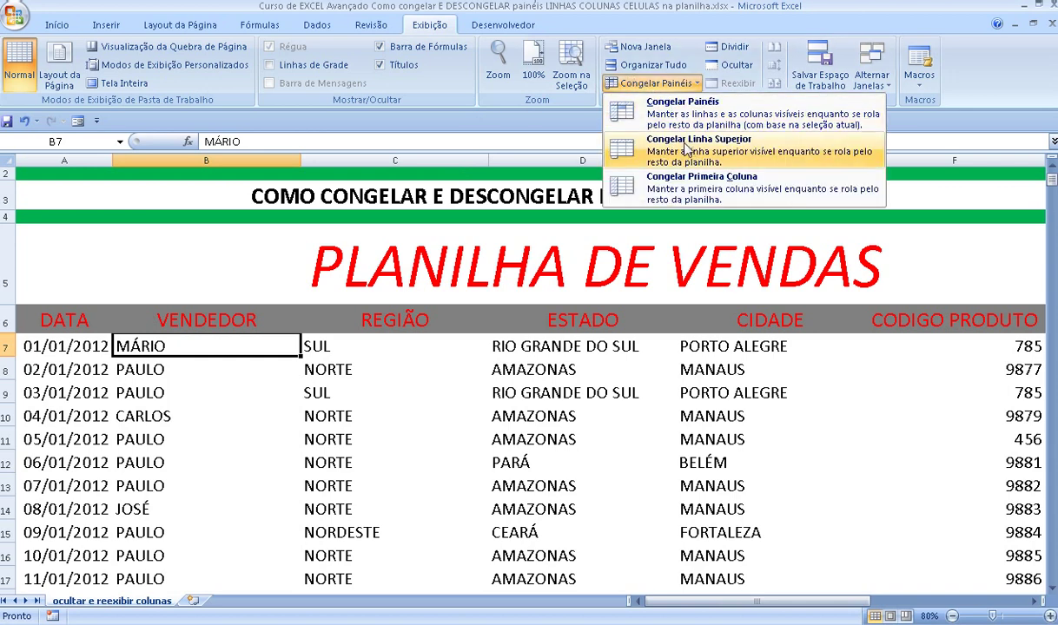
{"action": "left_click", "coordinate": [690, 182]}
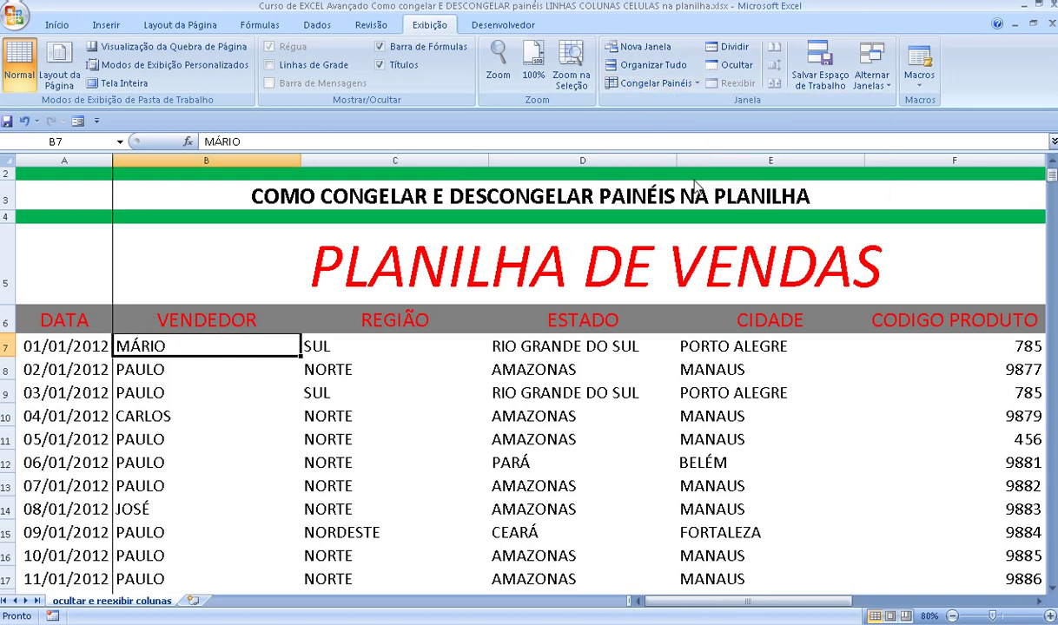
From row 12, move right past OBSERVAÇÕES and back, then return to cell B7
{"action": "left_click", "coordinate": [118, 462]}
{"action": "key", "text": "Right"}
{"action": "key", "text": "Right"}
{"action": "key", "text": "Right"}
{"action": "key", "text": "Right"}
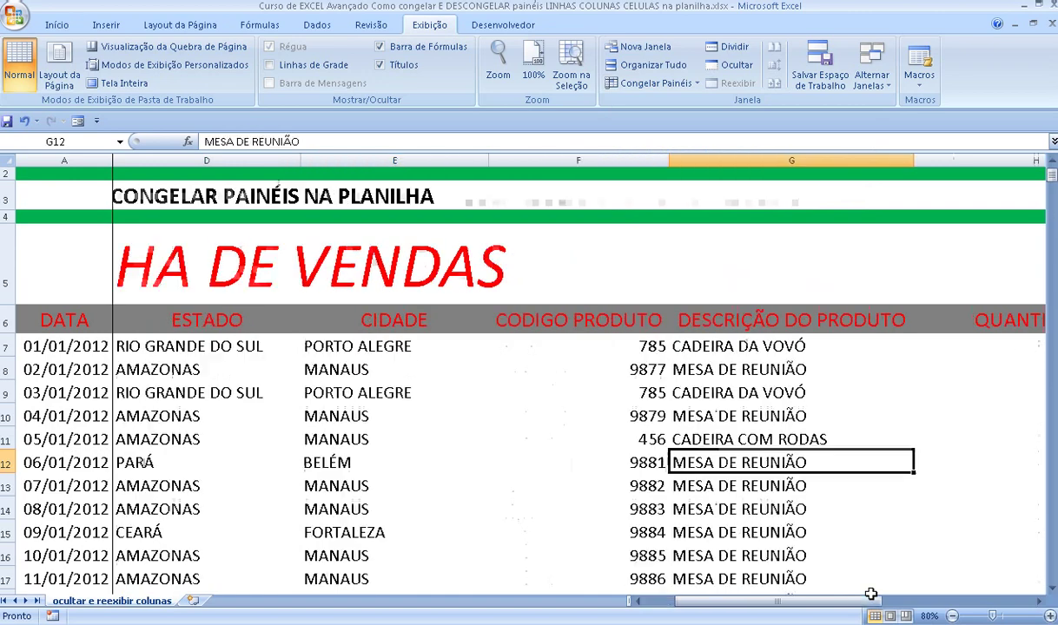
{"action": "key", "text": "Right"}
{"action": "key", "text": "Right"}
{"action": "key", "text": "Right"}
{"action": "key", "text": "Right"}
{"action": "key", "text": "Right"}
{"action": "key", "text": "Right"}
{"action": "key", "text": "Left"}
{"action": "key", "text": "Left"}
{"action": "key", "text": "Left"}
{"action": "key", "text": "Left"}
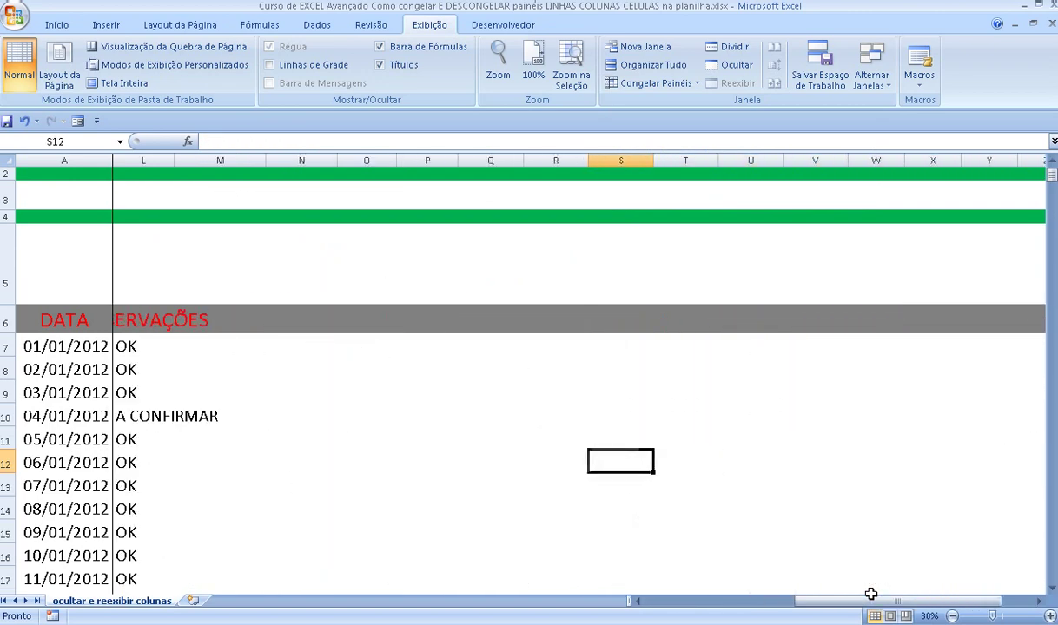
{"action": "key", "text": "Left"}
{"action": "key", "text": "Left"}
{"action": "key", "text": "Left"}
{"action": "key", "text": "Left"}
{"action": "key", "text": "Left"}
{"action": "key", "text": "Left"}
{"action": "key", "text": "Left"}
{"action": "key", "text": "Left"}
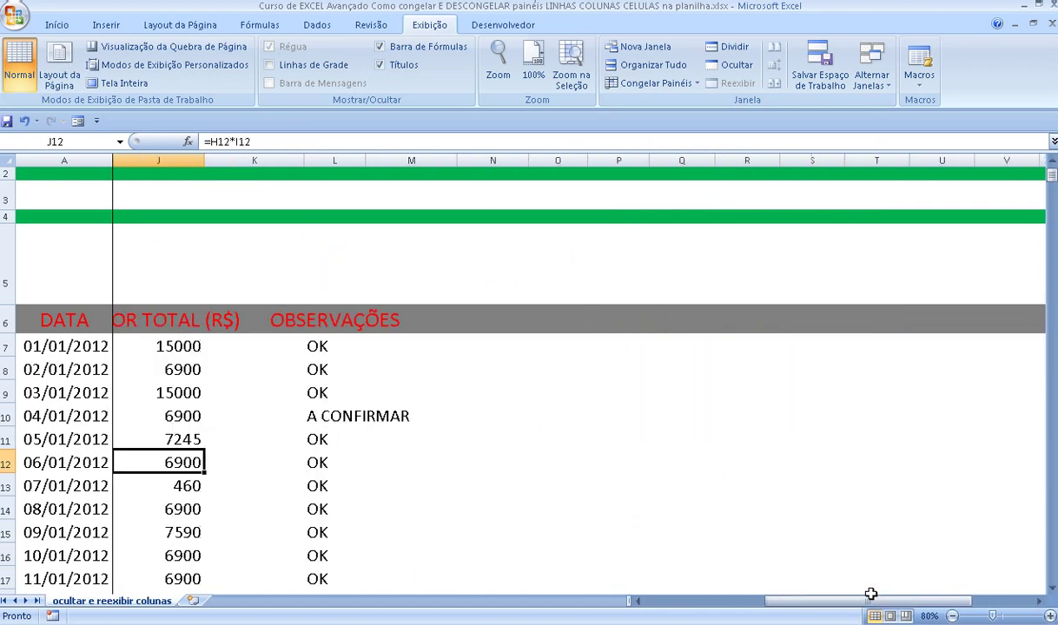
{"action": "key", "text": "Left"}
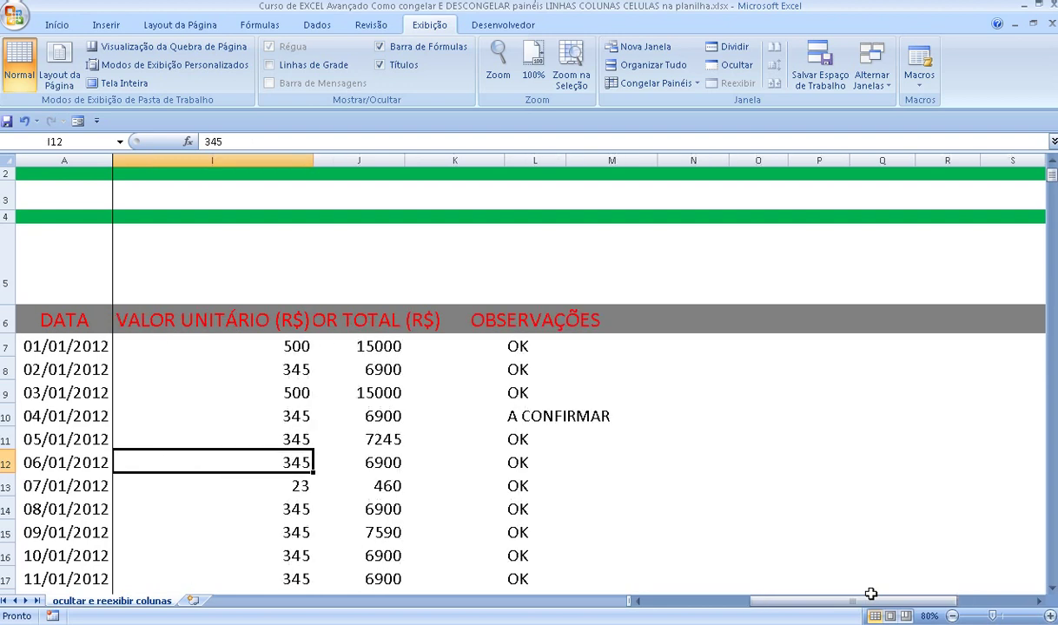
{"action": "key", "text": "Right"}
{"action": "key", "text": "Right"}
{"action": "key", "text": "Right"}
{"action": "key", "text": "Right"}
{"action": "key", "text": "Right"}
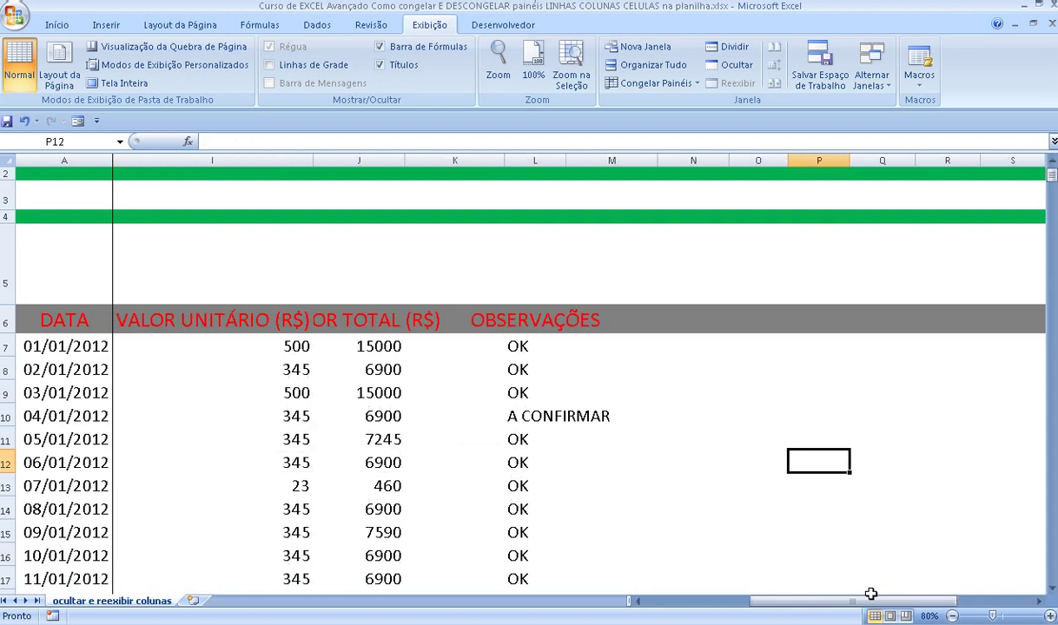
{"action": "key", "text": "Right"}
{"action": "key", "text": "Right"}
{"action": "key", "text": "Right"}
{"action": "key", "text": "Right"}
{"action": "key", "text": "Left"}
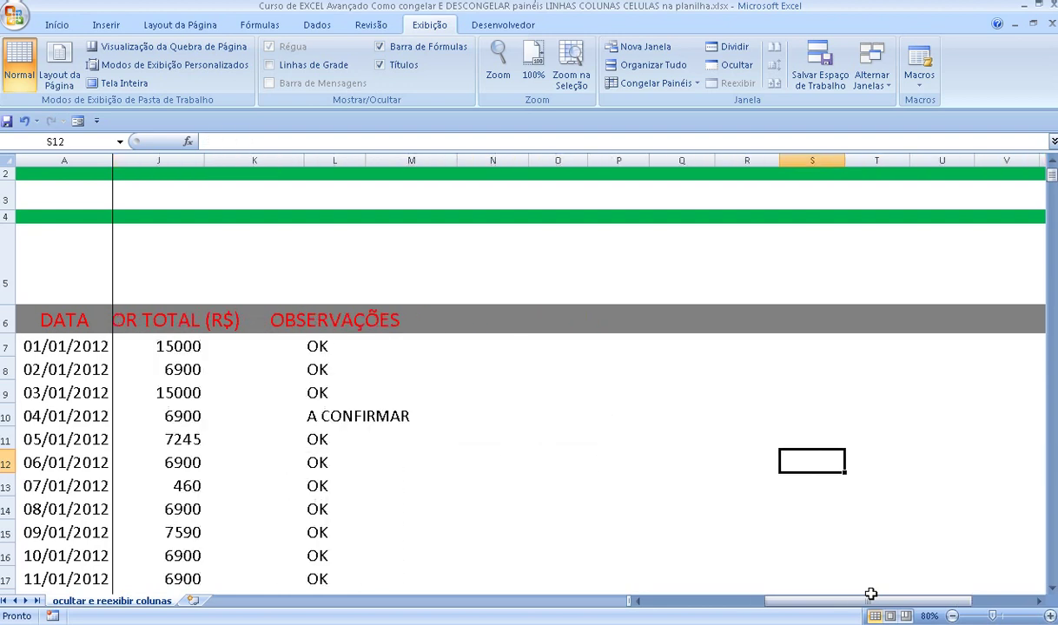
{"action": "key", "text": "ctrl+Left"}
{"action": "key", "text": "ctrl+Left"}
{"action": "key", "text": "ctrl+Left"}
{"action": "key", "text": "Up"}
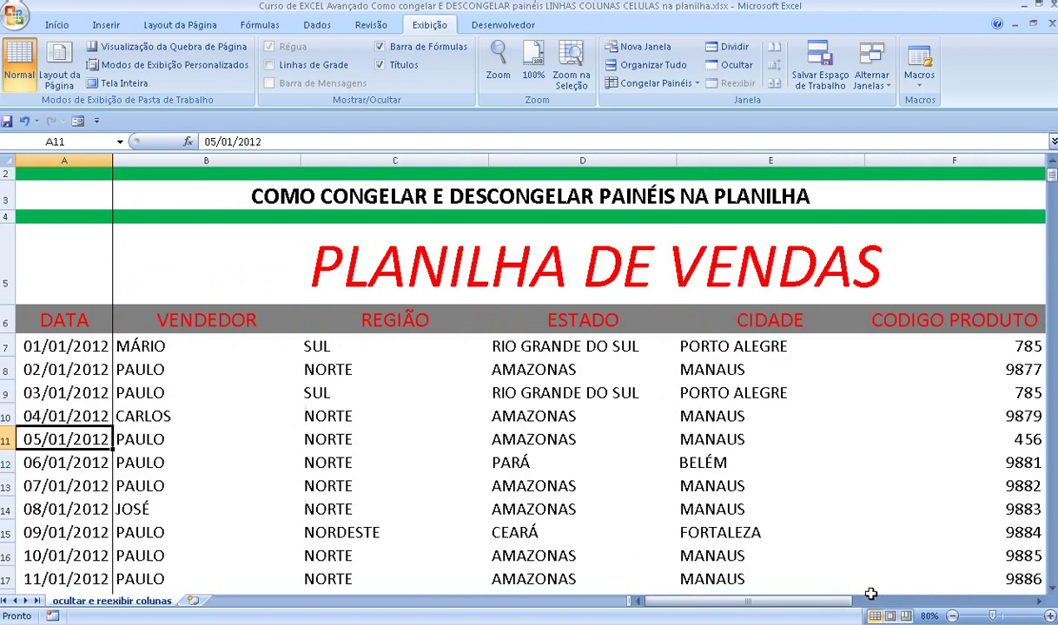
{"action": "key", "text": "Up"}
{"action": "key", "text": "Up"}
{"action": "key", "text": "Up"}
{"action": "key", "text": "Up"}
{"action": "key", "text": "Right"}
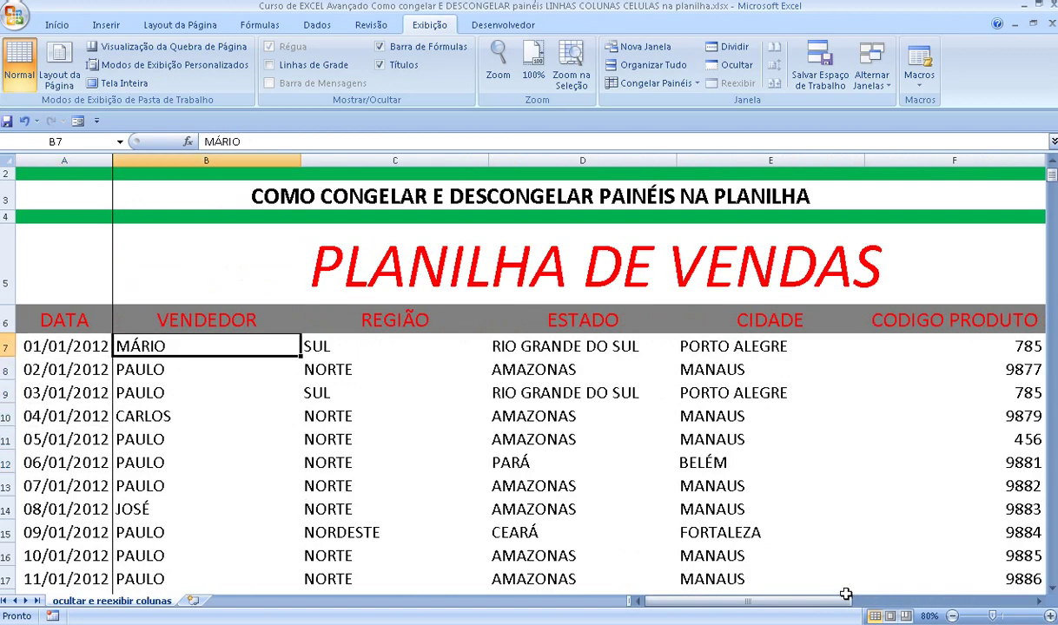
Apply Descongelar Painéis to remove the freeze, then reopen the Congelar Painéis list
{"action": "left_click", "coordinate": [651, 84]}
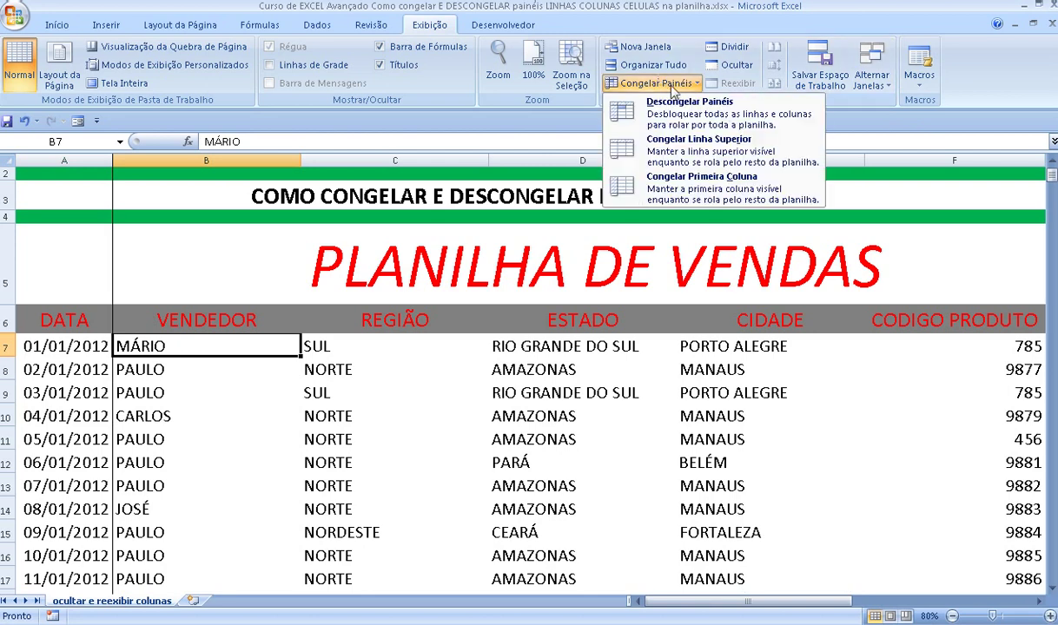
{"action": "left_click", "coordinate": [690, 106]}
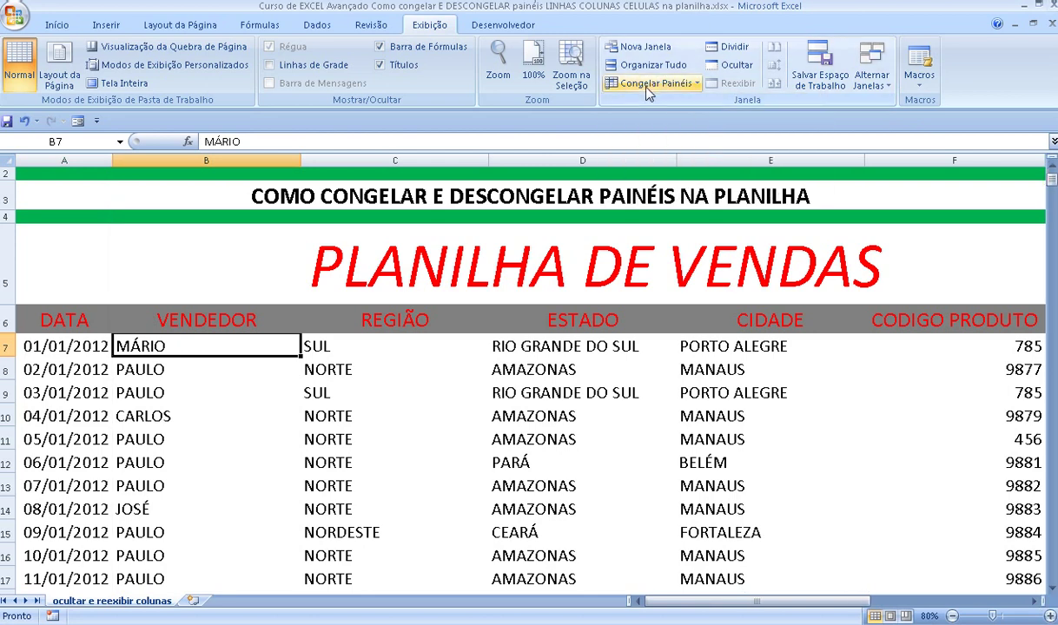
{"action": "left_click", "coordinate": [655, 87]}
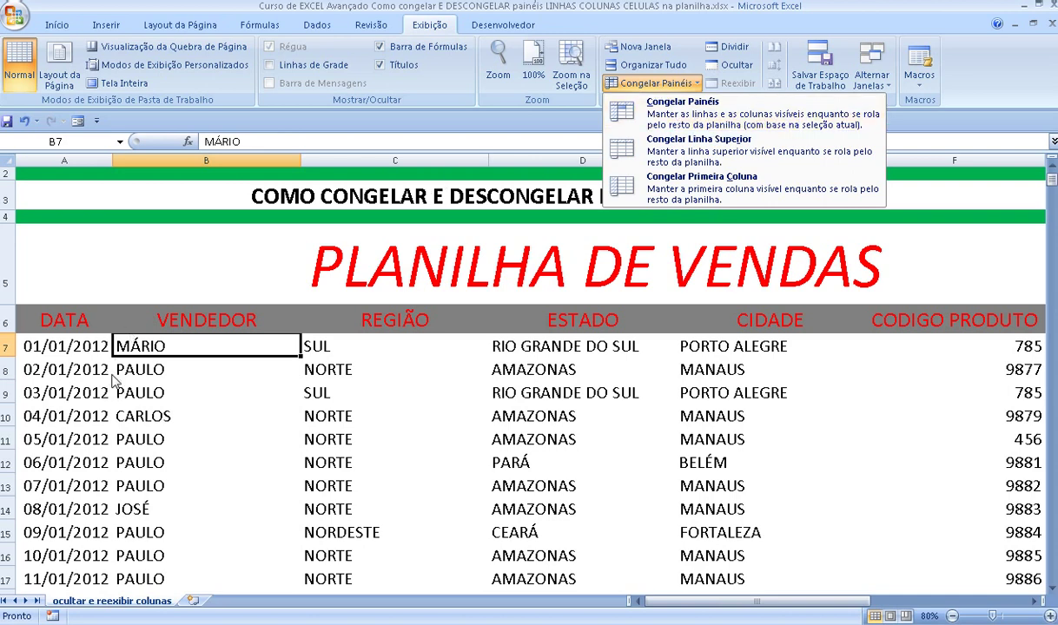
{"action": "left_click", "coordinate": [136, 345]}
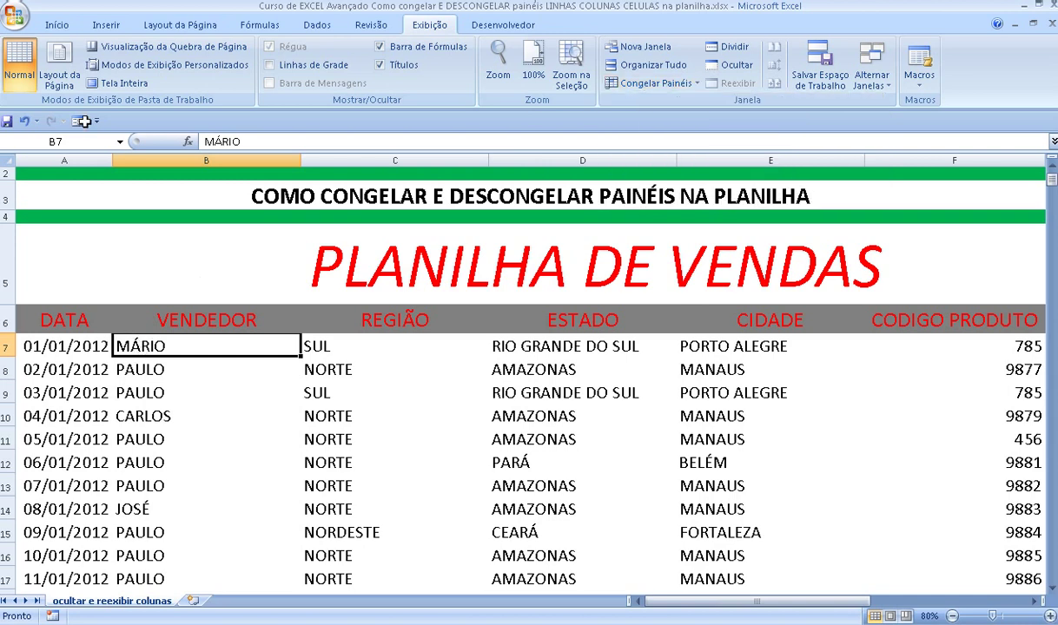
{"action": "left_click", "coordinate": [647, 87]}
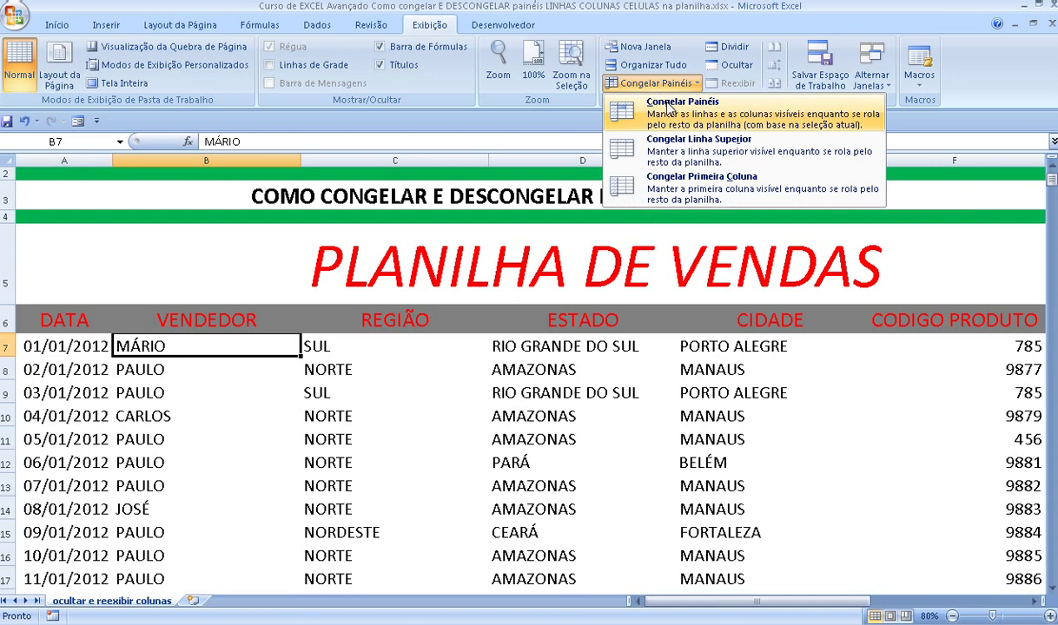
Apply Congelar Painéis at B7, scroll right to OBSERVAÇÕES, then back to column A
{"action": "left_click", "coordinate": [667, 107]}
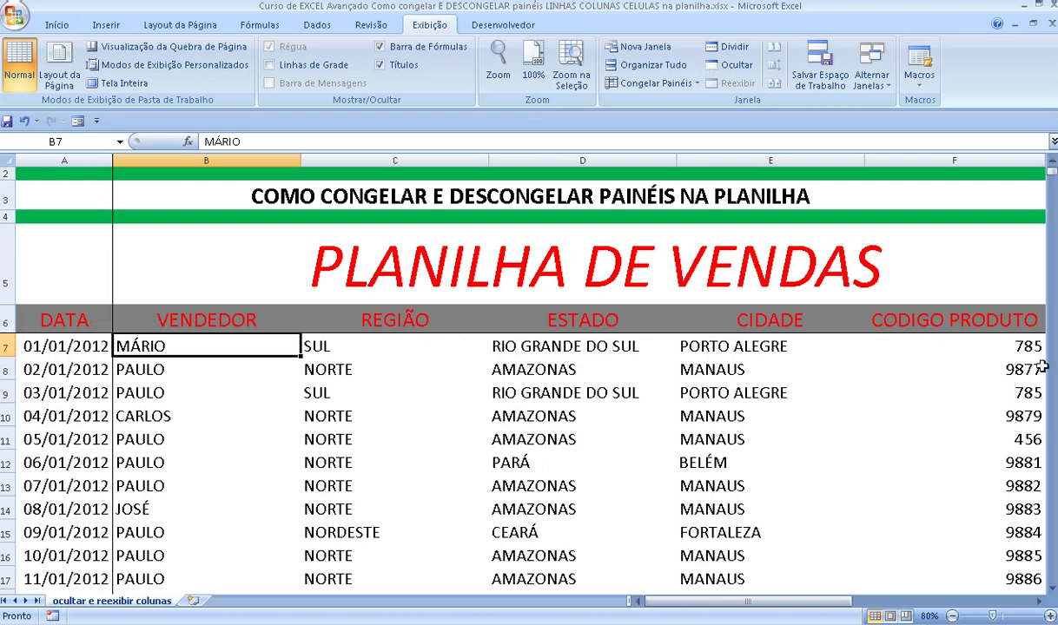
{"action": "left_click", "coordinate": [1039, 601]}
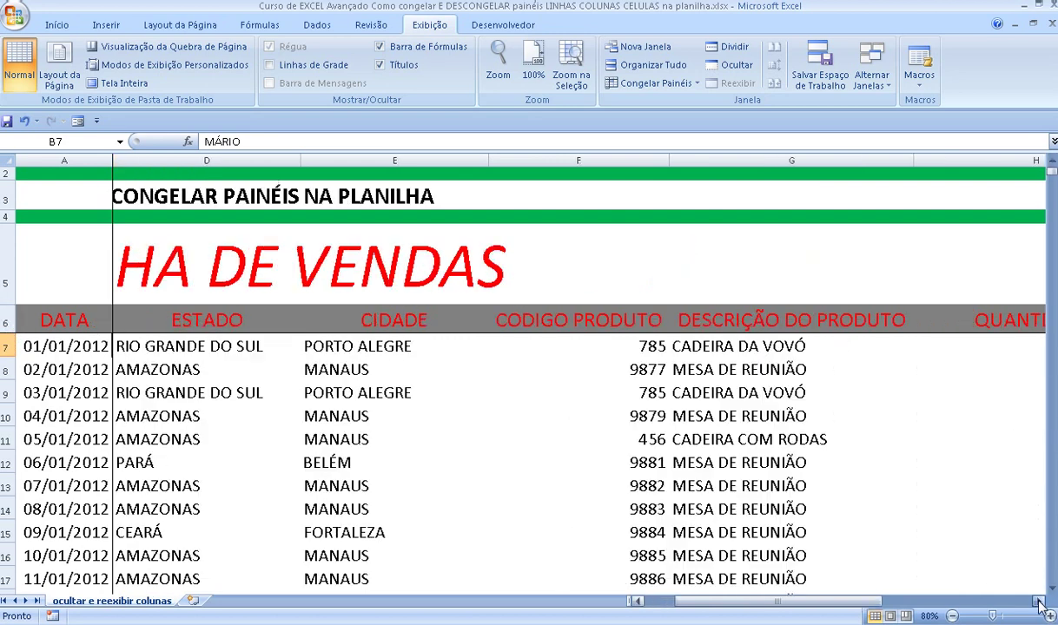
{"action": "left_click", "coordinate": [1040, 600]}
{"action": "left_click", "coordinate": [1039, 601]}
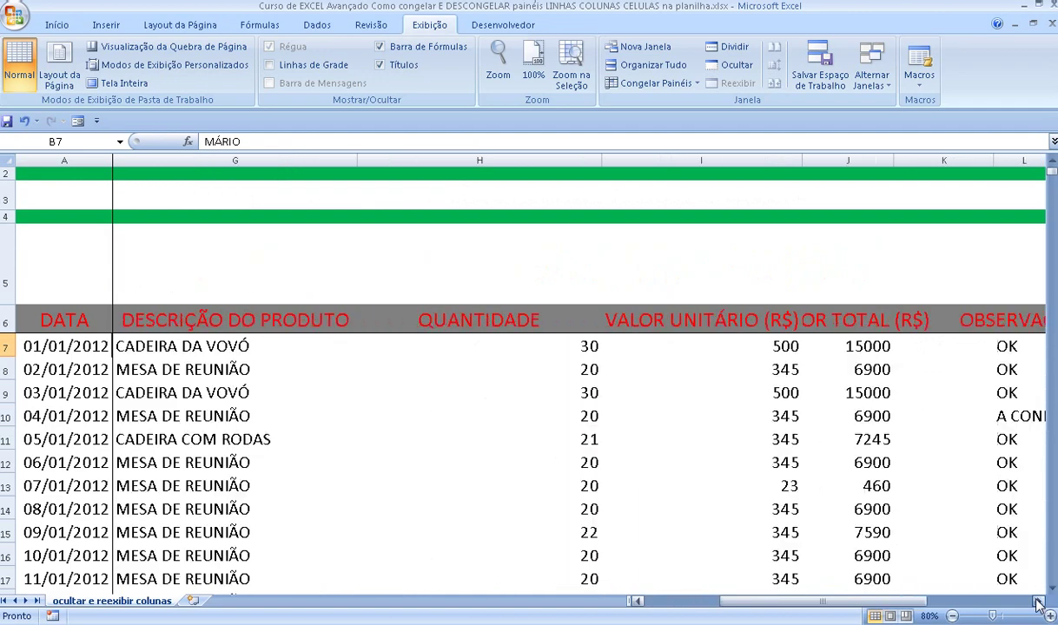
{"action": "double_click", "coordinate": [1039, 601]}
{"action": "left_click", "coordinate": [1040, 600]}
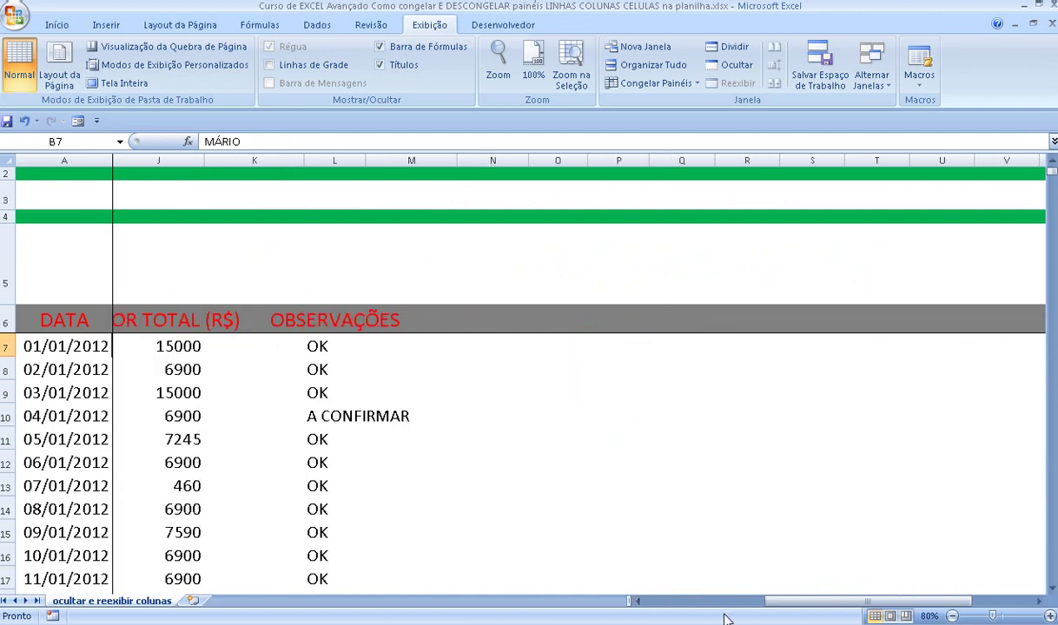
{"action": "left_click", "coordinate": [685, 601]}
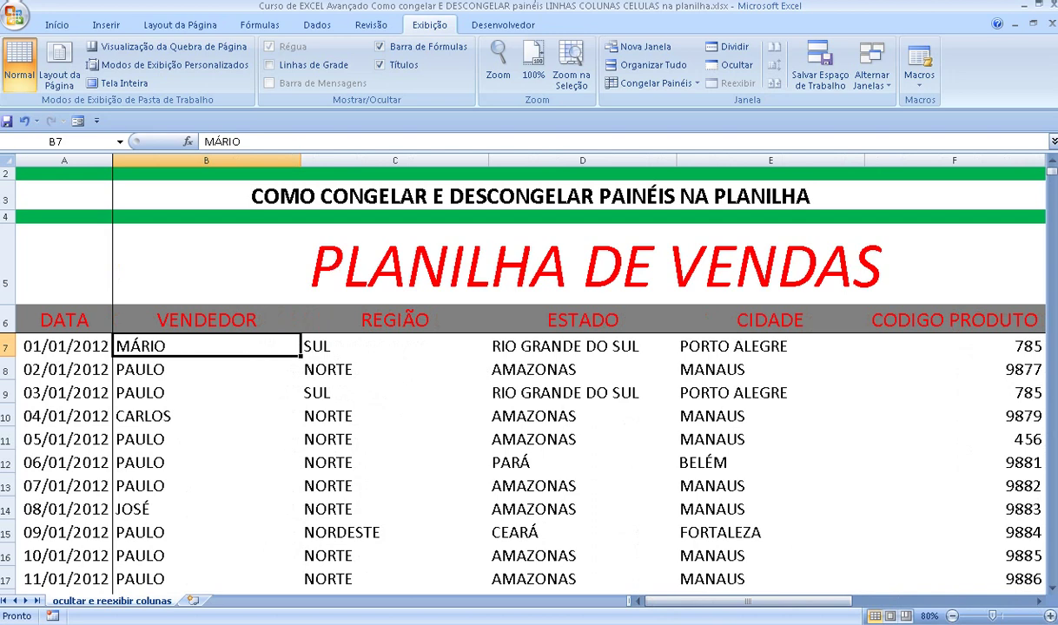
Scroll down past row 19 through the sales records beneath the fixed header rows
{"action": "double_click", "coordinate": [1052, 588]}
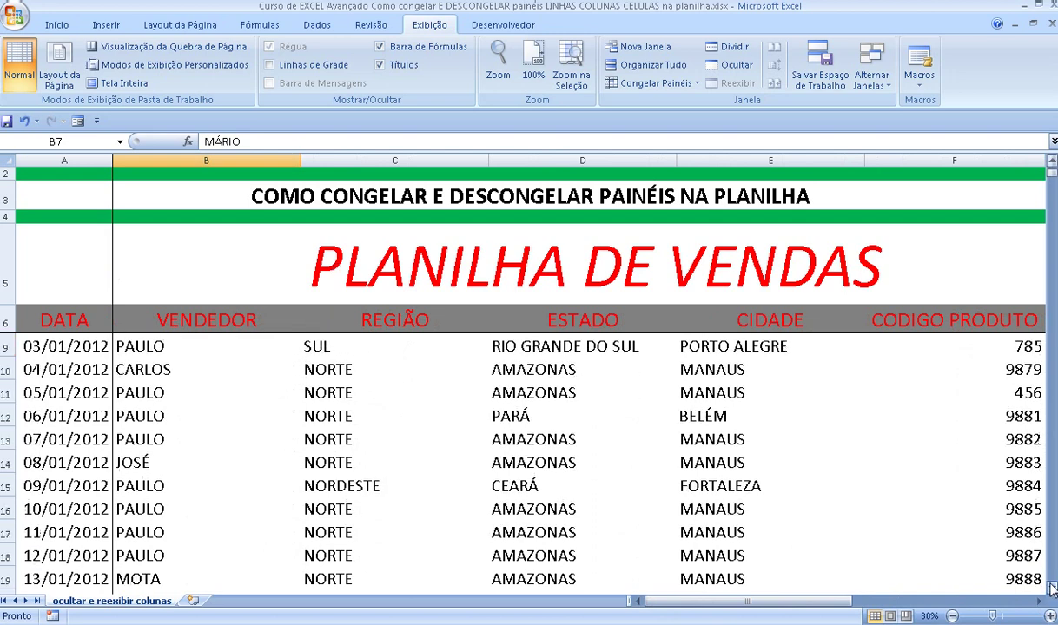
{"action": "left_click", "coordinate": [1051, 588]}
{"action": "double_click", "coordinate": [1052, 588]}
{"action": "double_click", "coordinate": [1052, 588]}
{"action": "double_click", "coordinate": [1051, 588]}
{"action": "left_click", "coordinate": [1052, 588]}
{"action": "double_click", "coordinate": [1051, 588]}
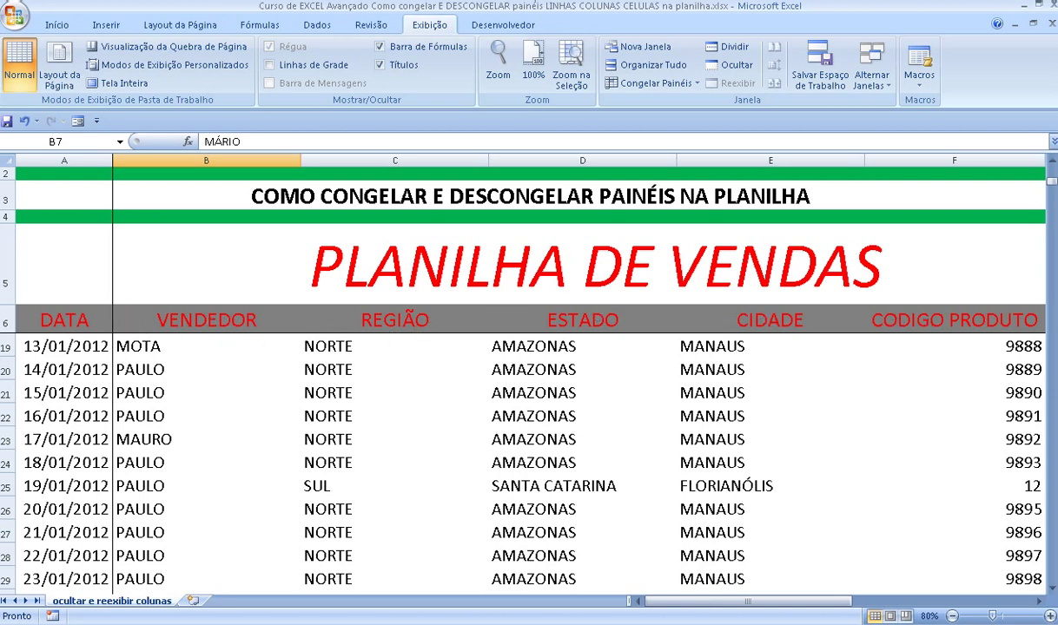
{"action": "left_click", "coordinate": [1052, 590]}
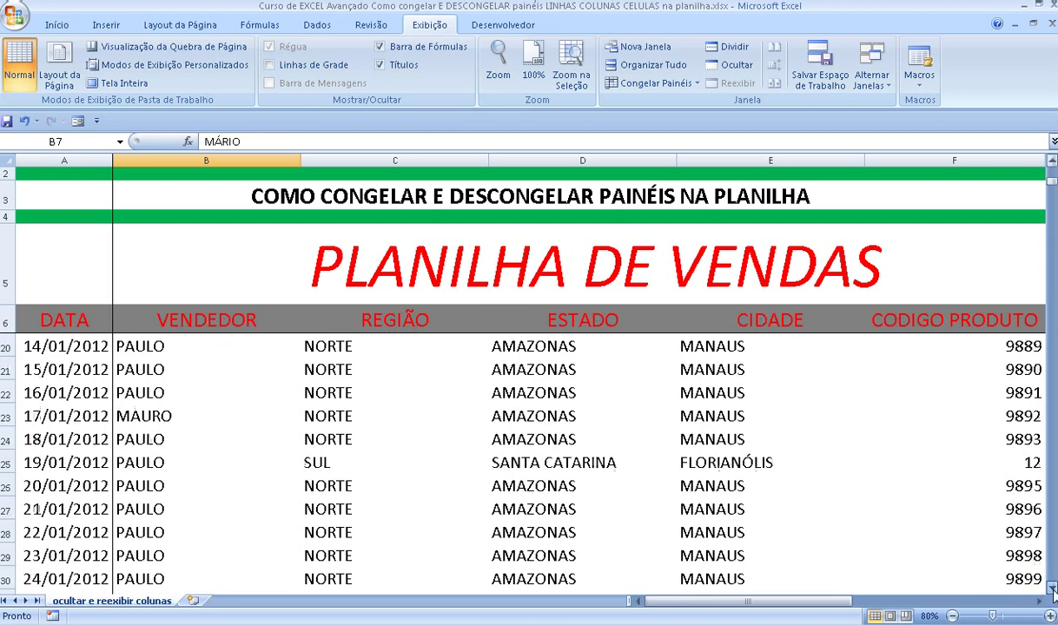
{"action": "double_click", "coordinate": [1051, 589]}
{"action": "double_click", "coordinate": [1051, 590]}
{"action": "double_click", "coordinate": [1051, 589]}
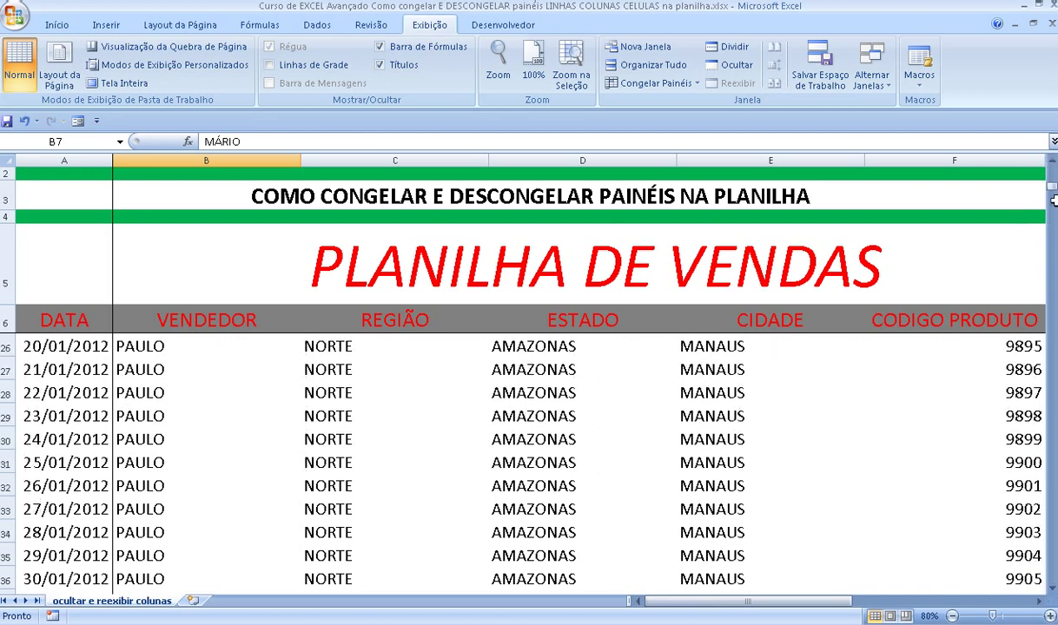
{"action": "left_click_drag", "start_coordinate": [1051, 198], "coordinate": [1051, 173]}
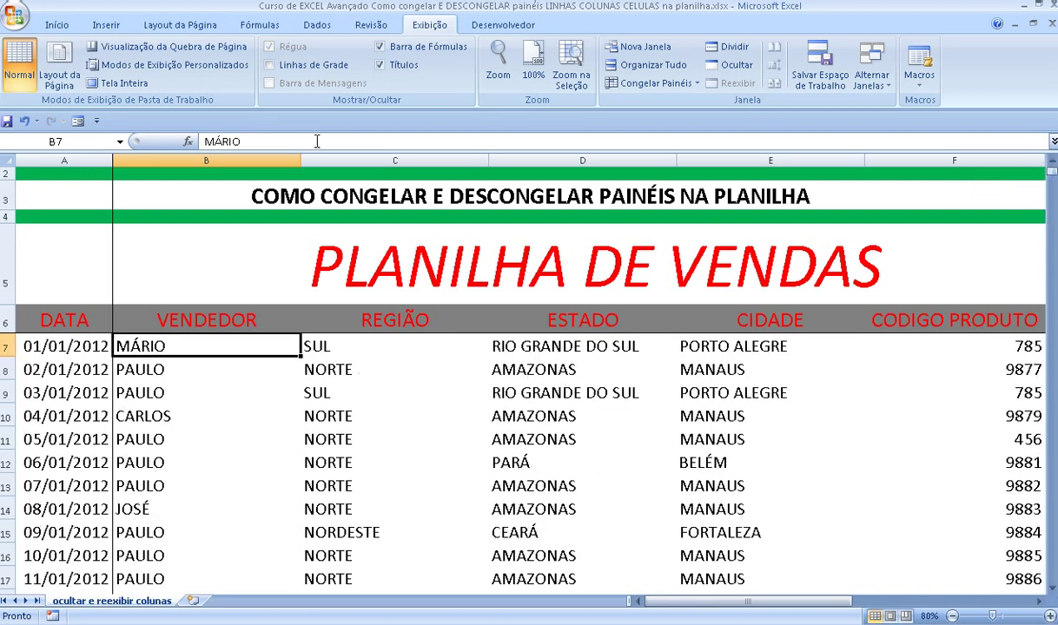
{"action": "left_click", "coordinate": [655, 82]}
Apply Descongelar Painéis, then apply Congelar Primeira Coluna instead
{"action": "left_click", "coordinate": [626, 109]}
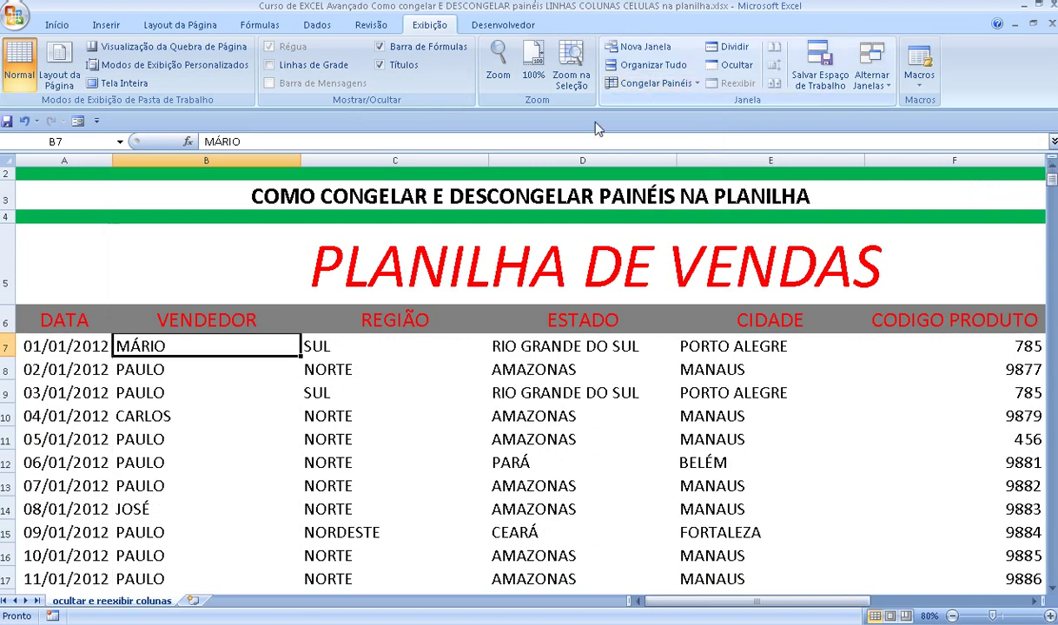
{"action": "left_click", "coordinate": [655, 83]}
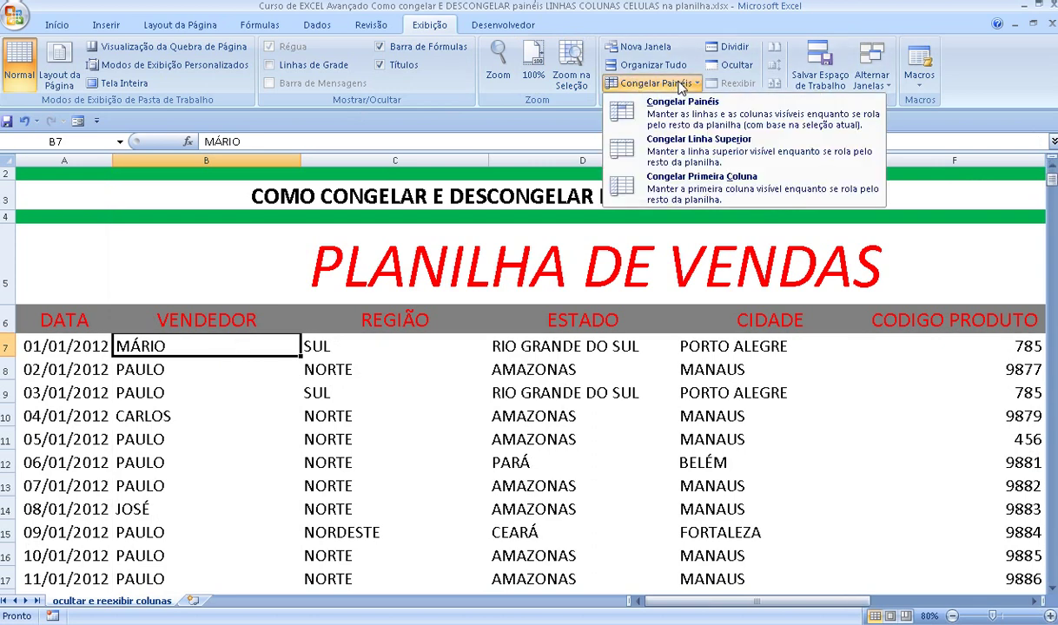
{"action": "left_click", "coordinate": [669, 184]}
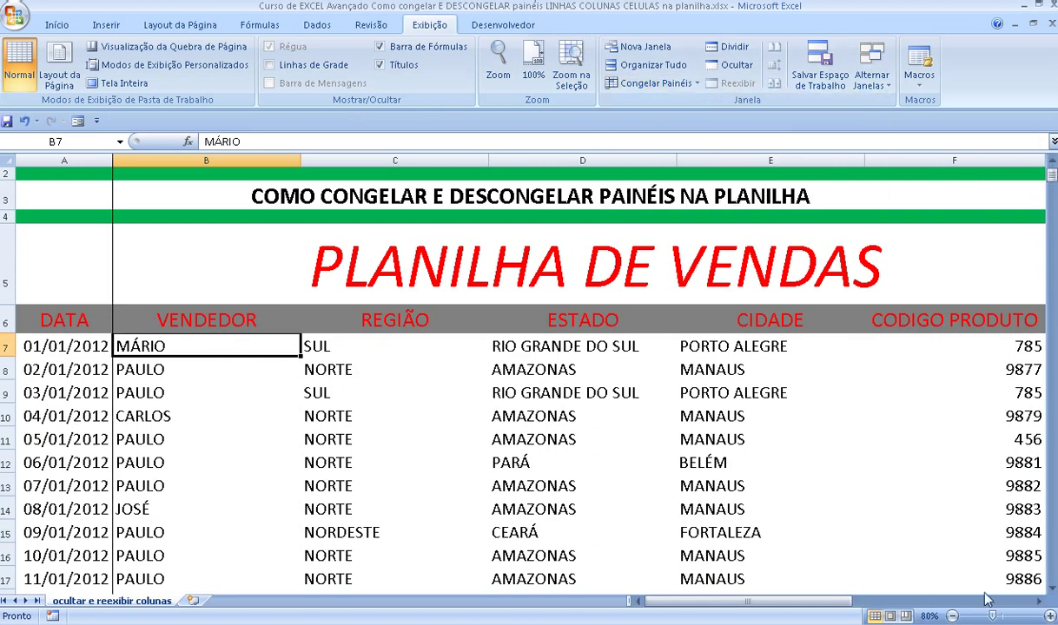
Scroll right and down to confirm only column A stays fixed
{"action": "left_click", "coordinate": [936, 600]}
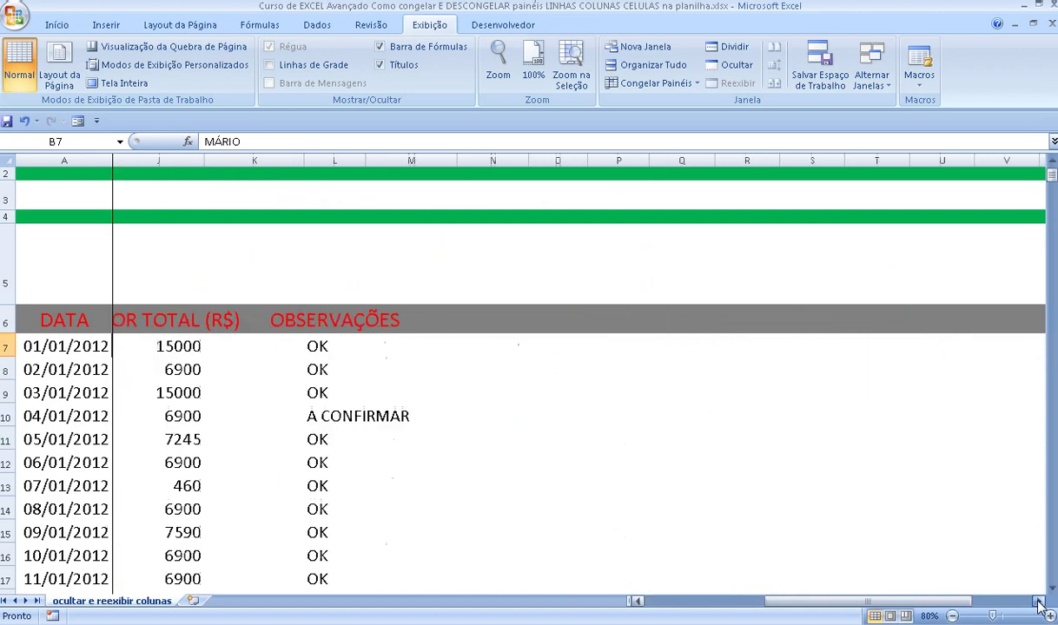
{"action": "left_click_drag", "start_coordinate": [937, 599], "coordinate": [762, 599]}
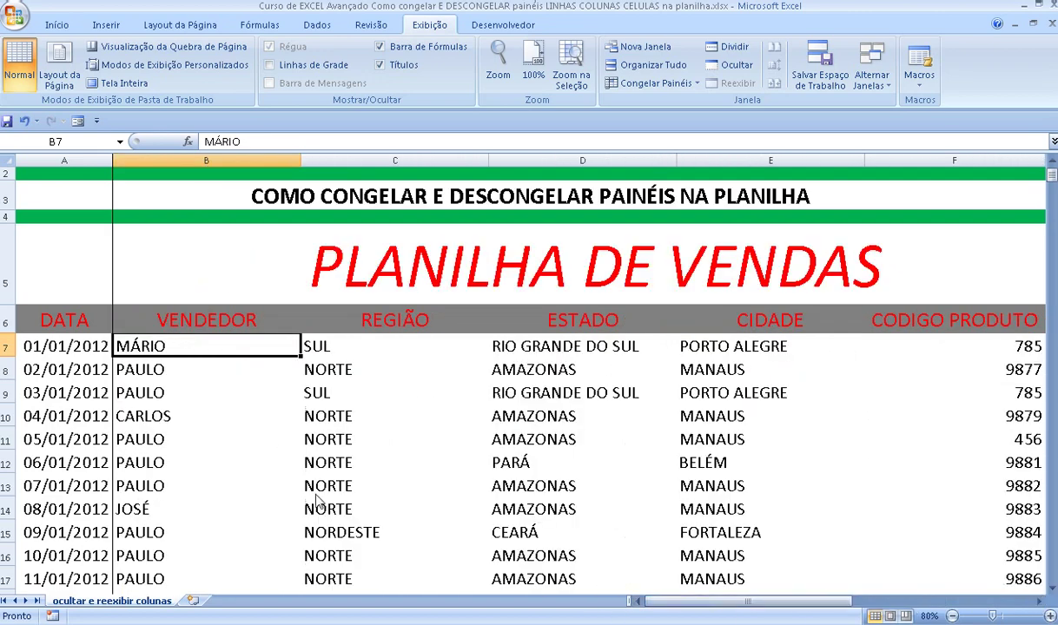
{"action": "left_click", "coordinate": [1051, 589]}
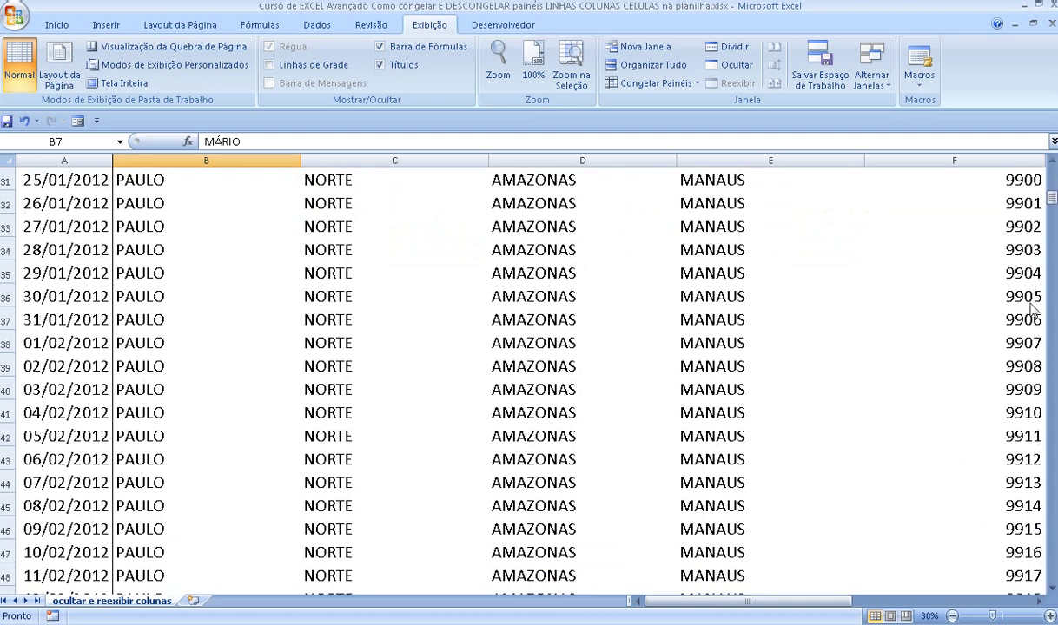
{"action": "left_click_drag", "start_coordinate": [1052, 201], "coordinate": [1052, 172]}
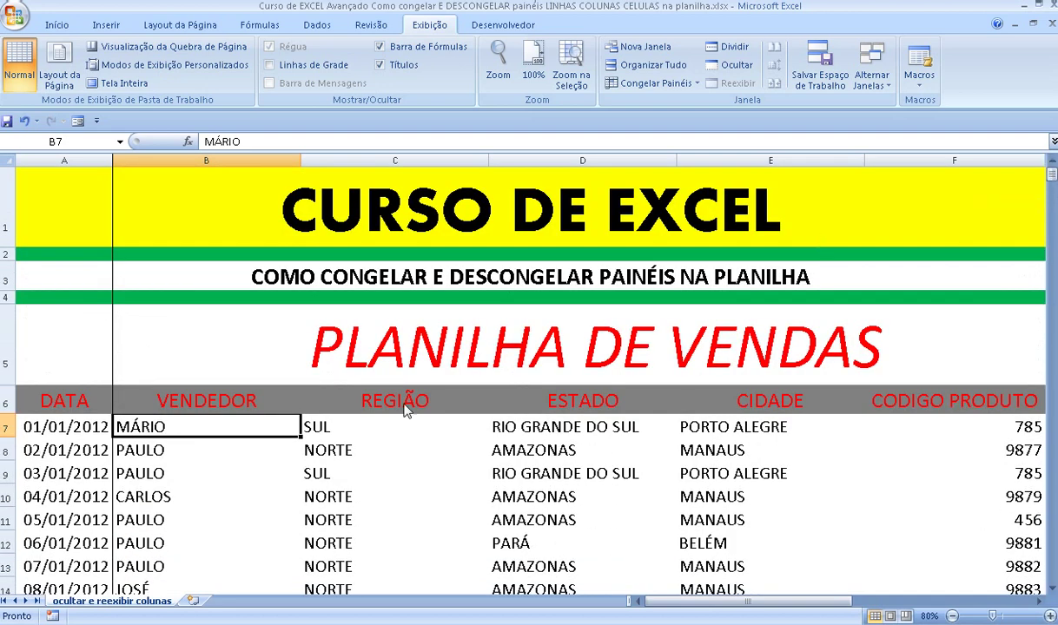
Apply Descongelar Painéis, then scroll across and down to confirm nothing stays fixed
{"action": "left_click", "coordinate": [653, 84]}
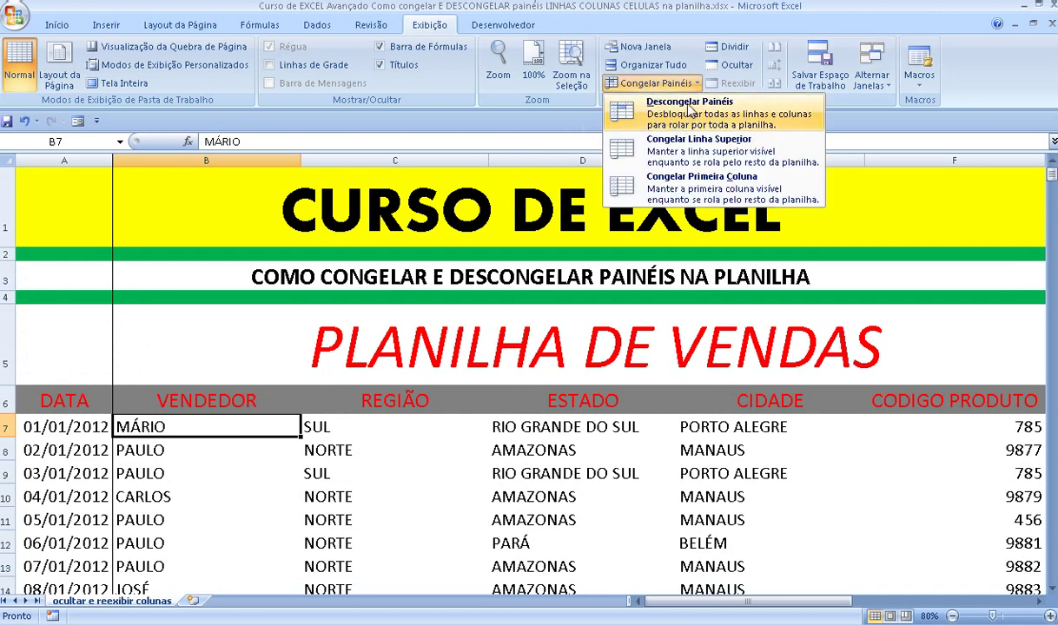
{"action": "left_click", "coordinate": [689, 107]}
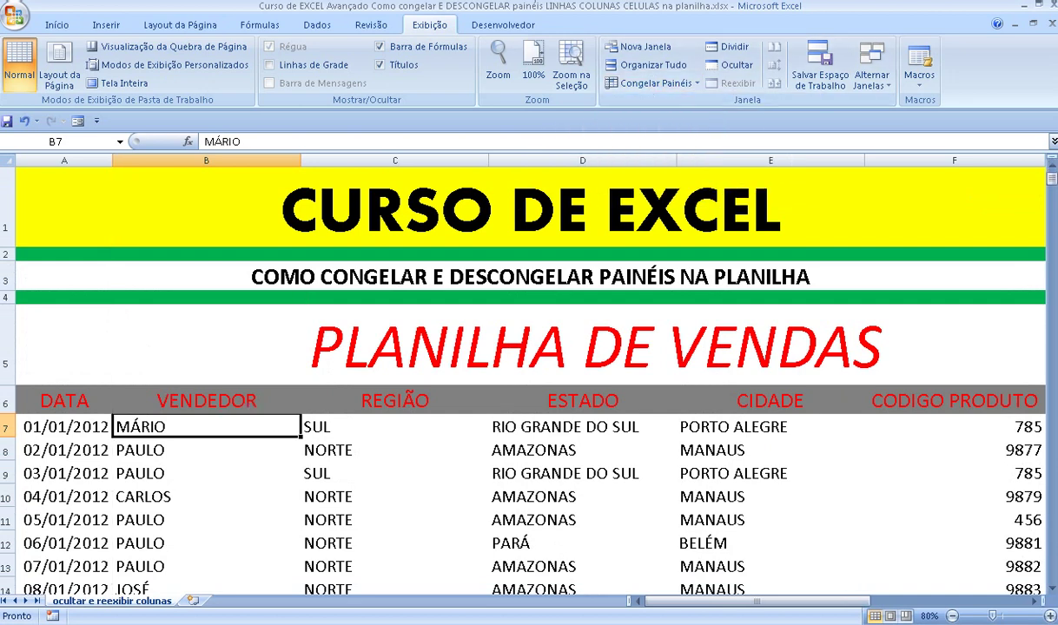
{"action": "left_click", "coordinate": [1038, 601]}
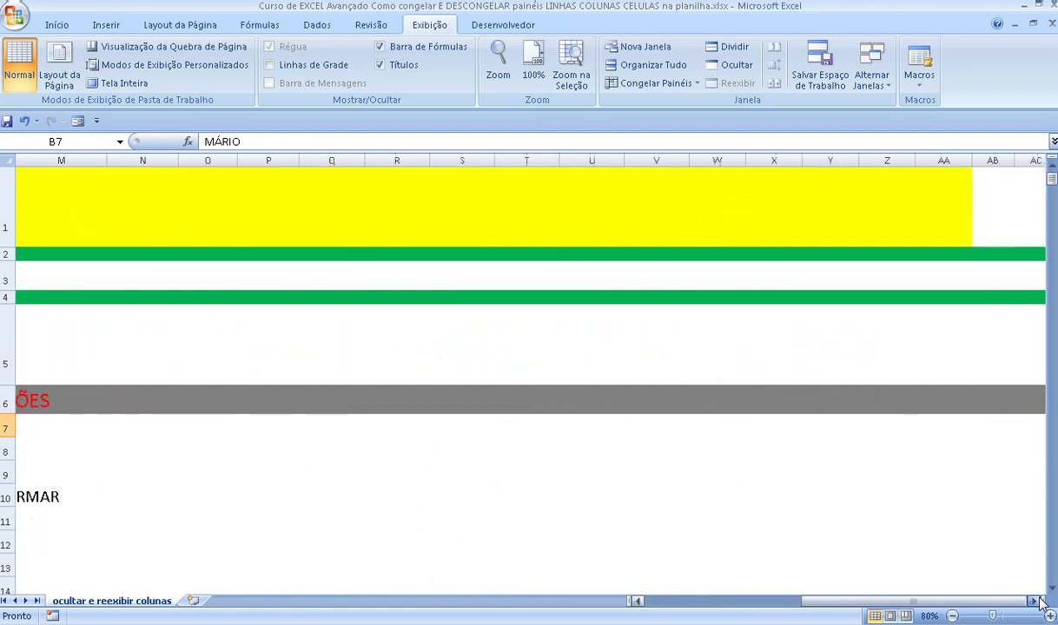
{"action": "left_click_drag", "start_coordinate": [868, 601], "coordinate": [660, 601]}
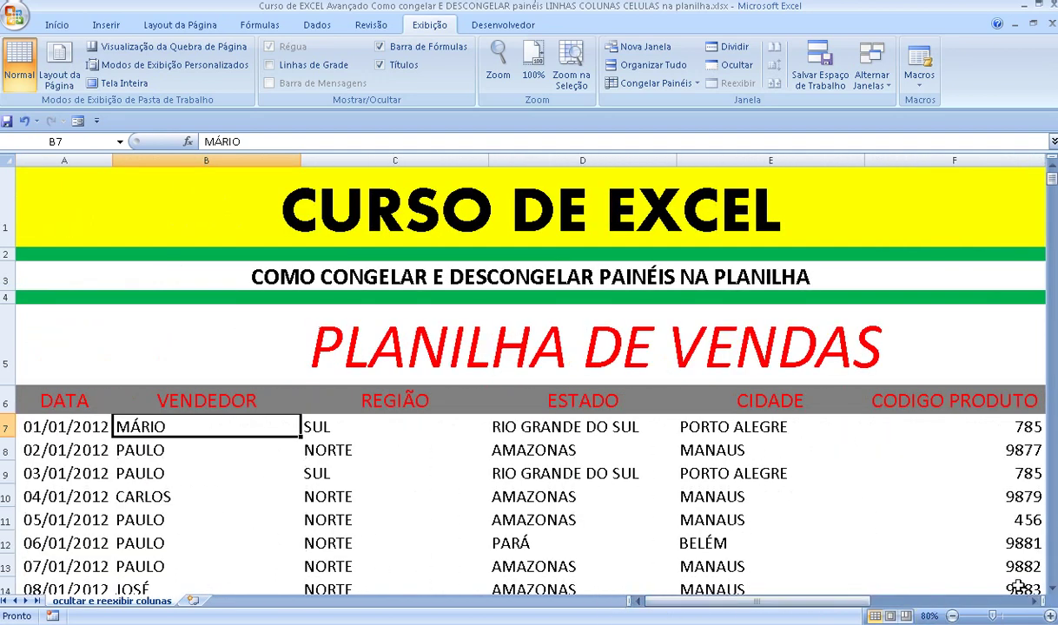
{"action": "left_click", "coordinate": [1051, 589]}
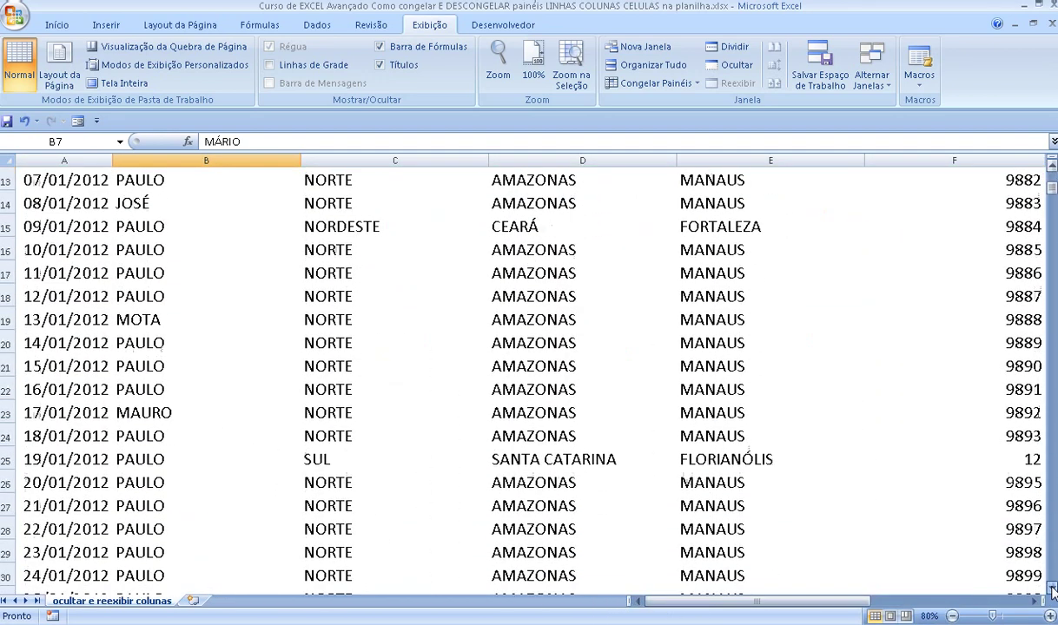
{"action": "left_click_drag", "start_coordinate": [1051, 588], "coordinate": [1050, 589]}
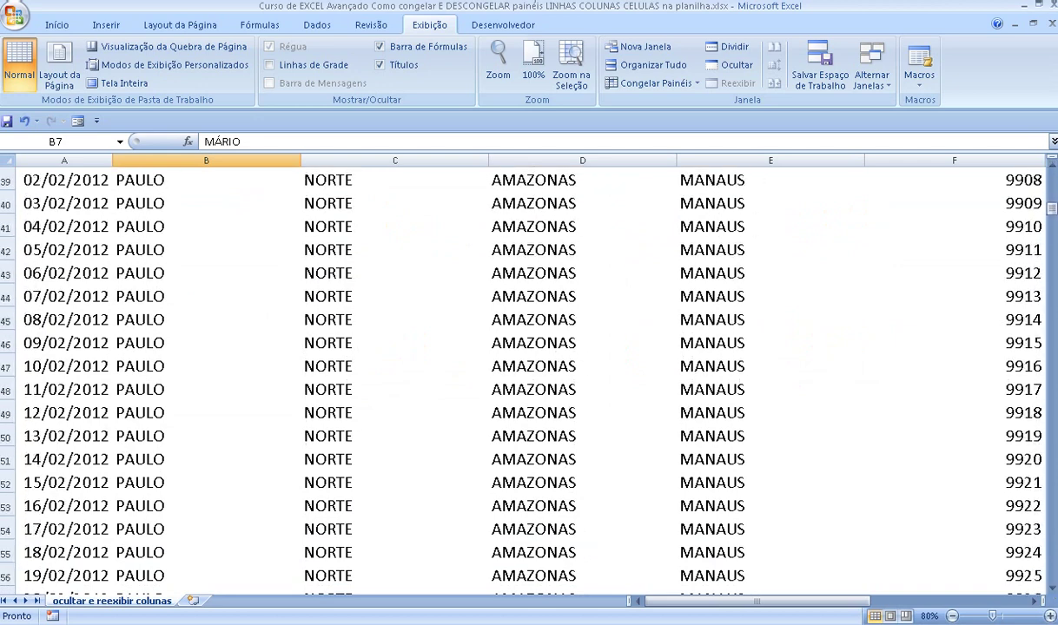
{"action": "left_click_drag", "start_coordinate": [1000, 559], "coordinate": [1000, 158]}
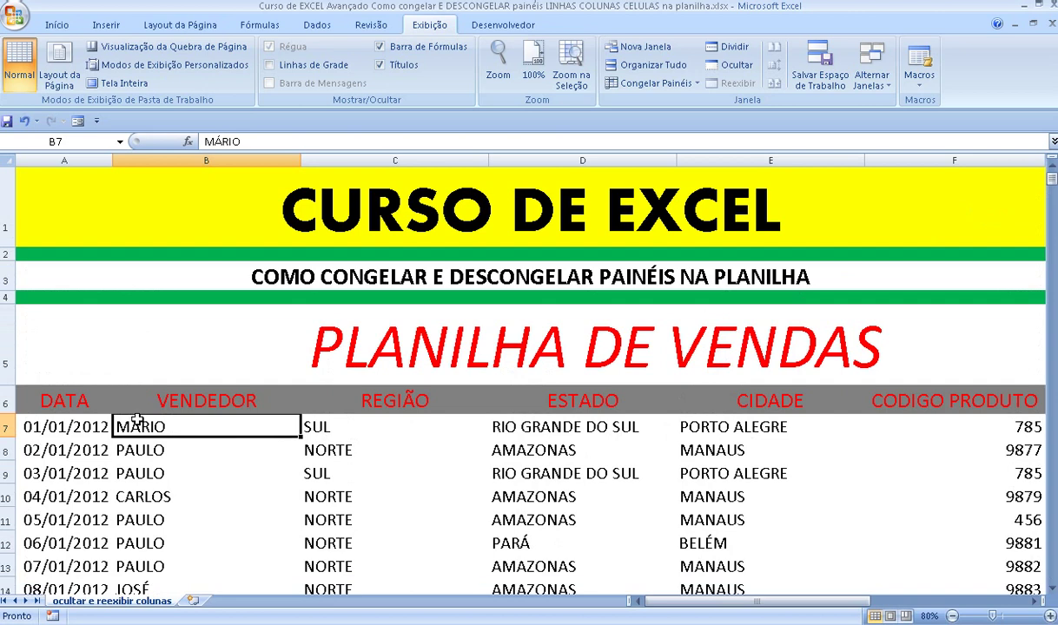
Freeze panes at B7, scroll right, and select cell E7
{"action": "left_click", "coordinate": [656, 83]}
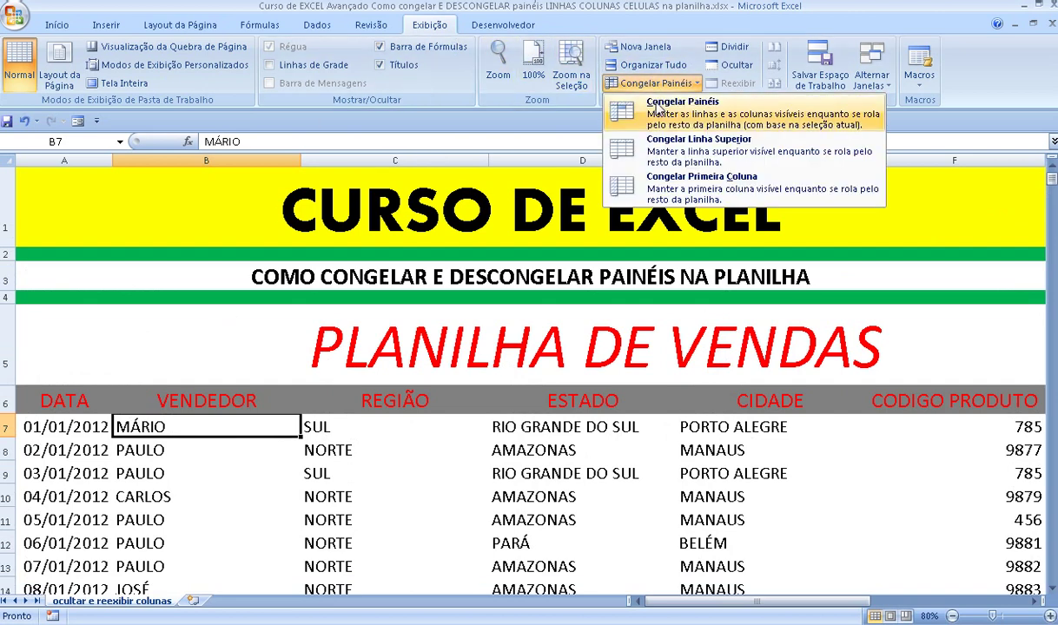
{"action": "left_click", "coordinate": [657, 108]}
{"action": "scroll", "coordinate": [989, 577], "scroll_direction": "right", "scroll_amount": 1}
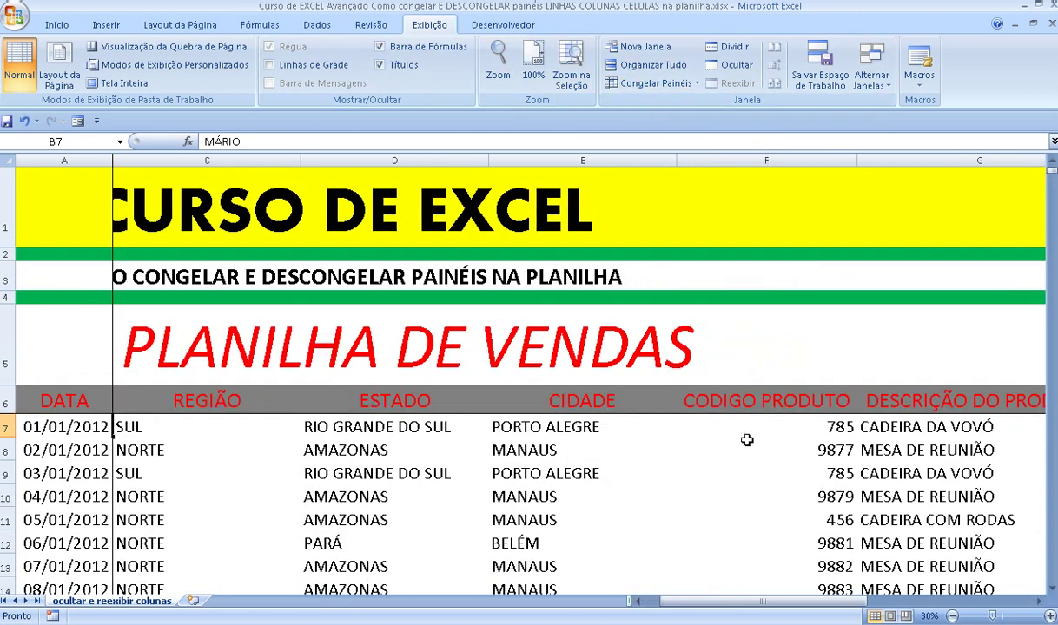
{"action": "left_click", "coordinate": [596, 427]}
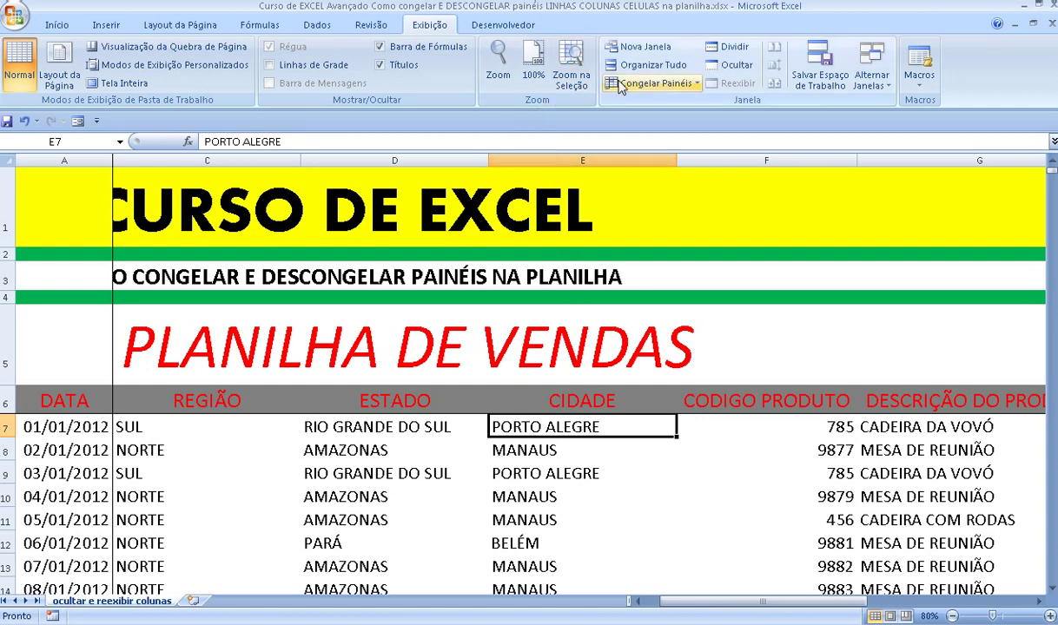
Apply Descongelar Painéis and scroll right until column E reaches the left edge
{"action": "left_click", "coordinate": [651, 83]}
{"action": "left_click", "coordinate": [667, 111]}
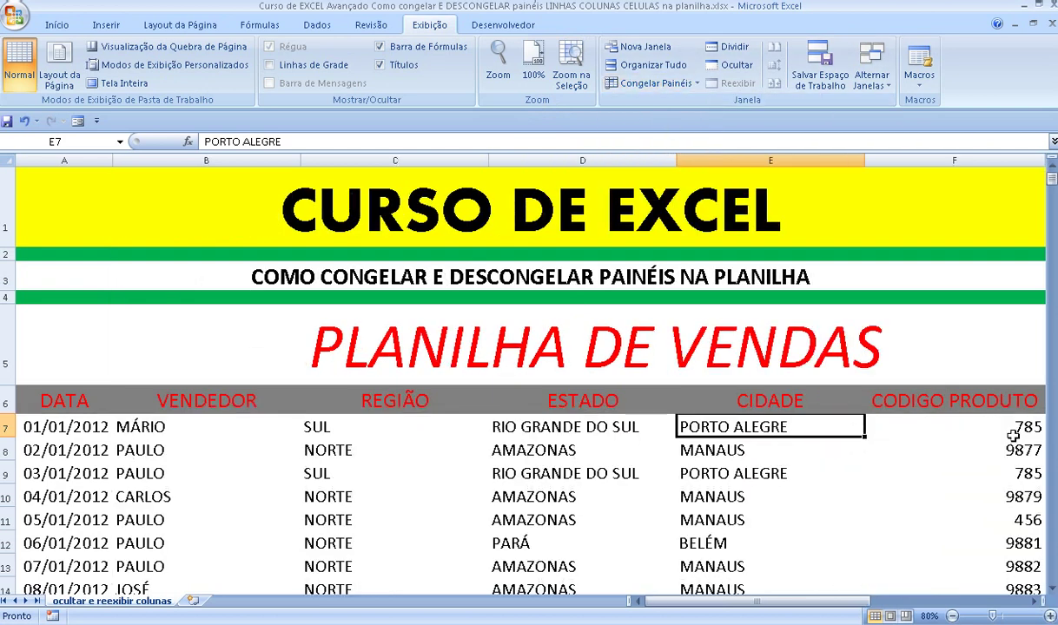
{"action": "left_click", "coordinate": [1036, 601]}
{"action": "left_click", "coordinate": [1037, 601]}
{"action": "left_click", "coordinate": [1037, 601]}
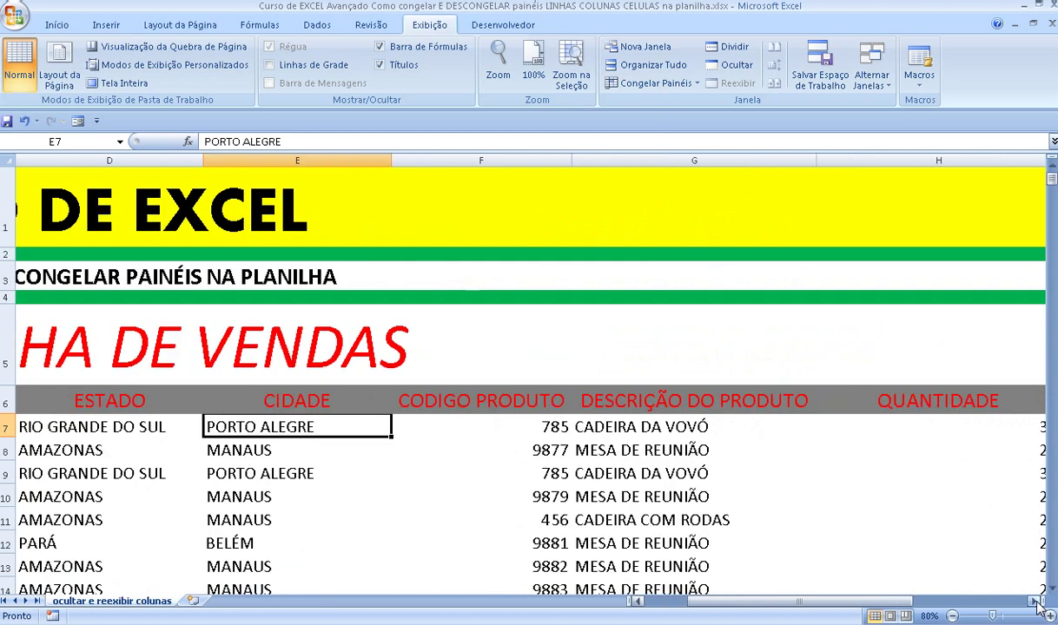
{"action": "left_click", "coordinate": [1036, 601]}
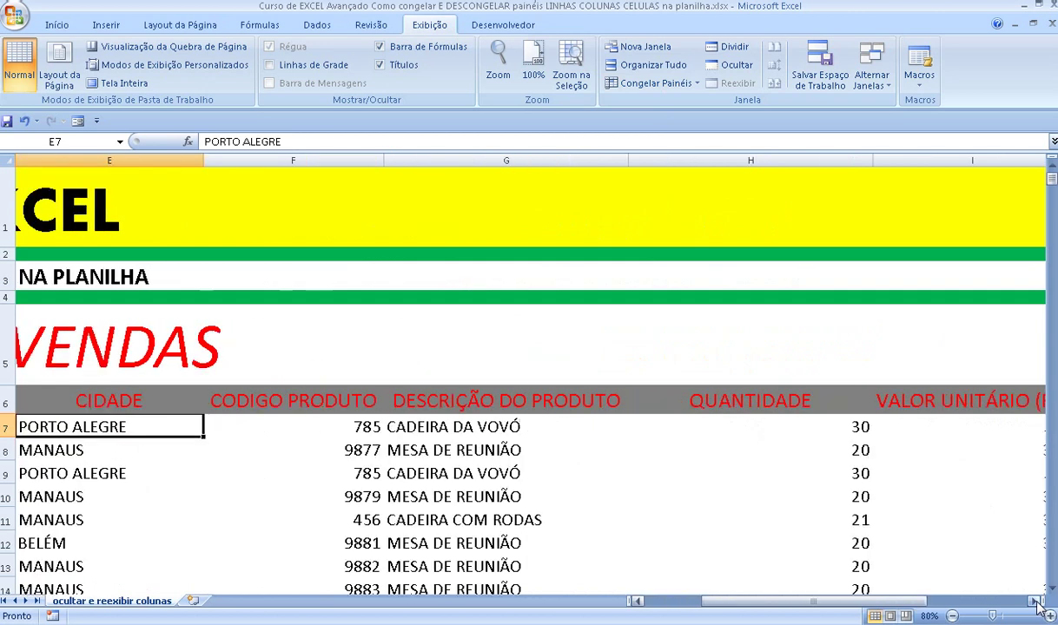
Apply Congelar Painéis at E7 and scroll sideways to test the freeze
{"action": "left_click", "coordinate": [644, 87]}
{"action": "left_click", "coordinate": [676, 111]}
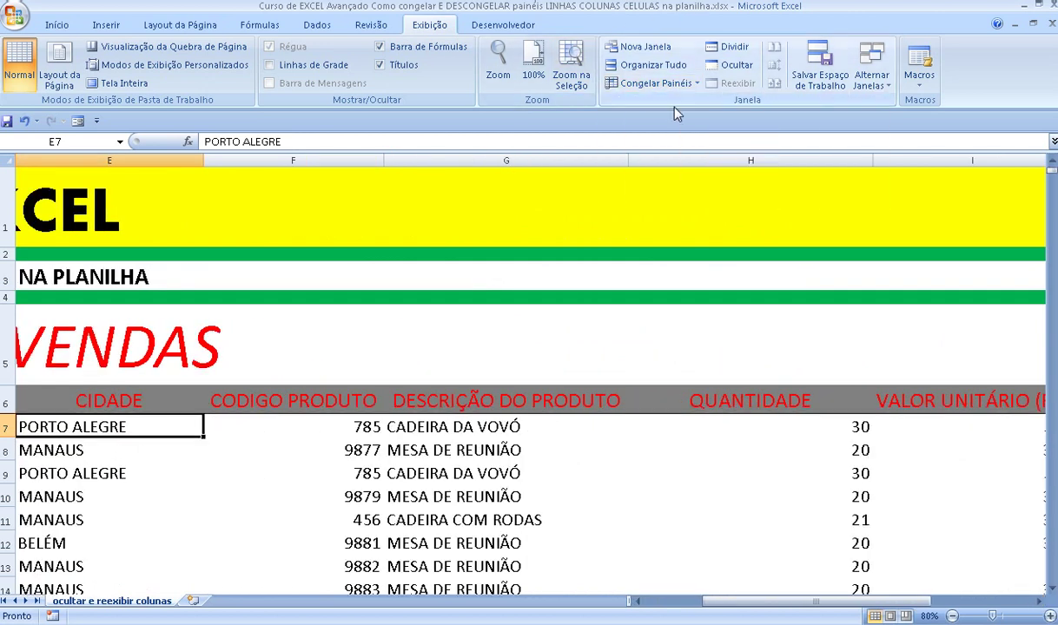
{"action": "scroll", "coordinate": [986, 573], "scroll_direction": "right", "scroll_amount": 2}
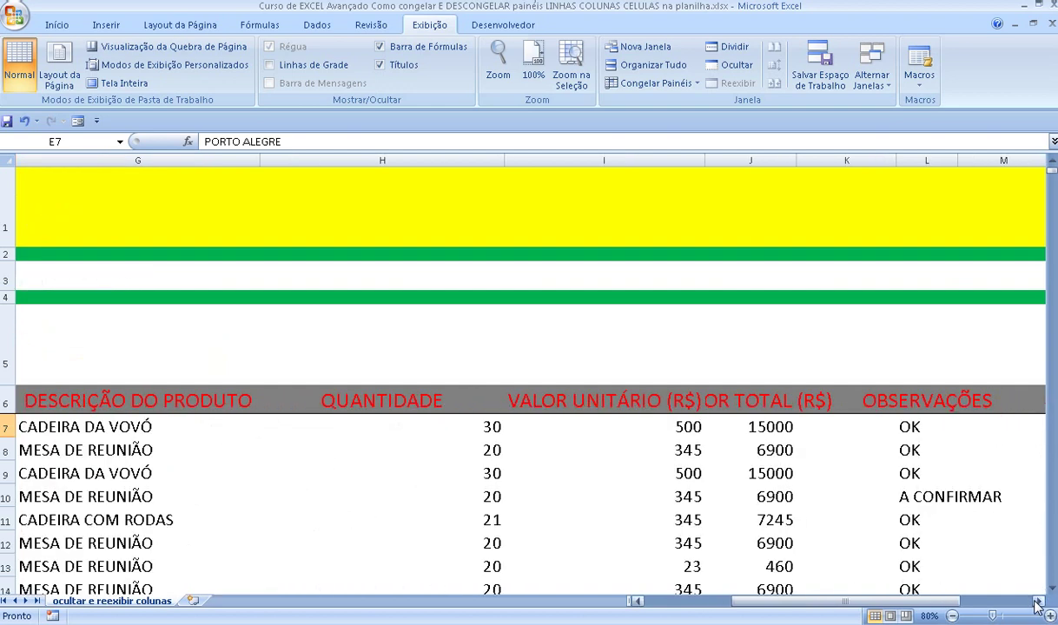
{"action": "scroll", "coordinate": [986, 573], "scroll_direction": "right", "scroll_amount": 1}
{"action": "left_click_drag", "start_coordinate": [779, 601], "coordinate": [721, 605]}
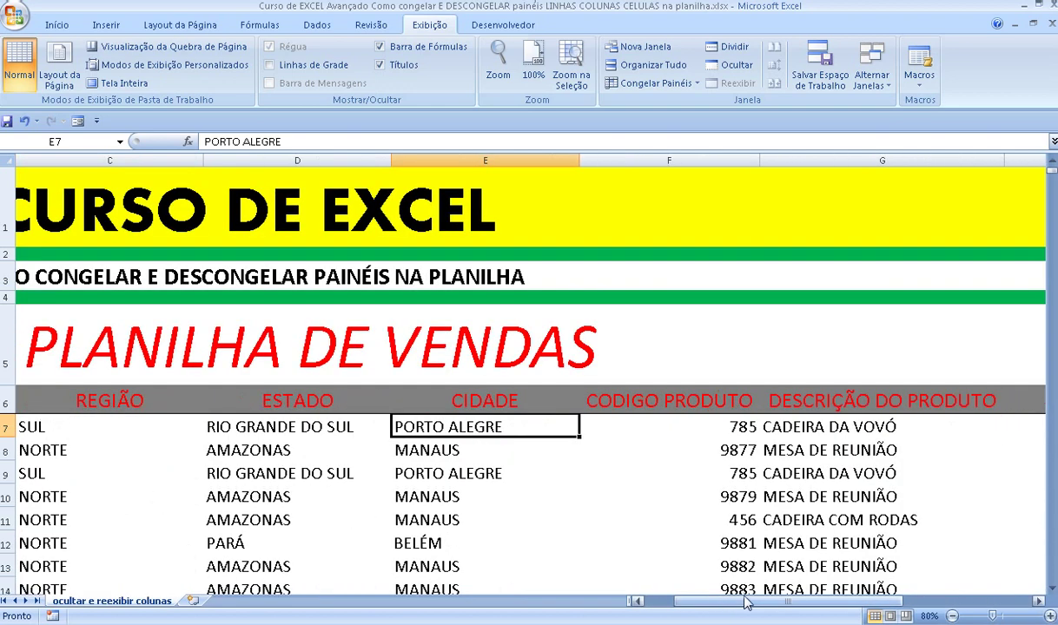
{"action": "mouse_move", "coordinate": [720, 605]}
{"action": "left_mouse_down"}
{"action": "mouse_move", "coordinate": [936, 604]}
{"action": "mouse_move", "coordinate": [821, 602]}
{"action": "left_mouse_up"}
{"action": "left_click", "coordinate": [206, 421]}
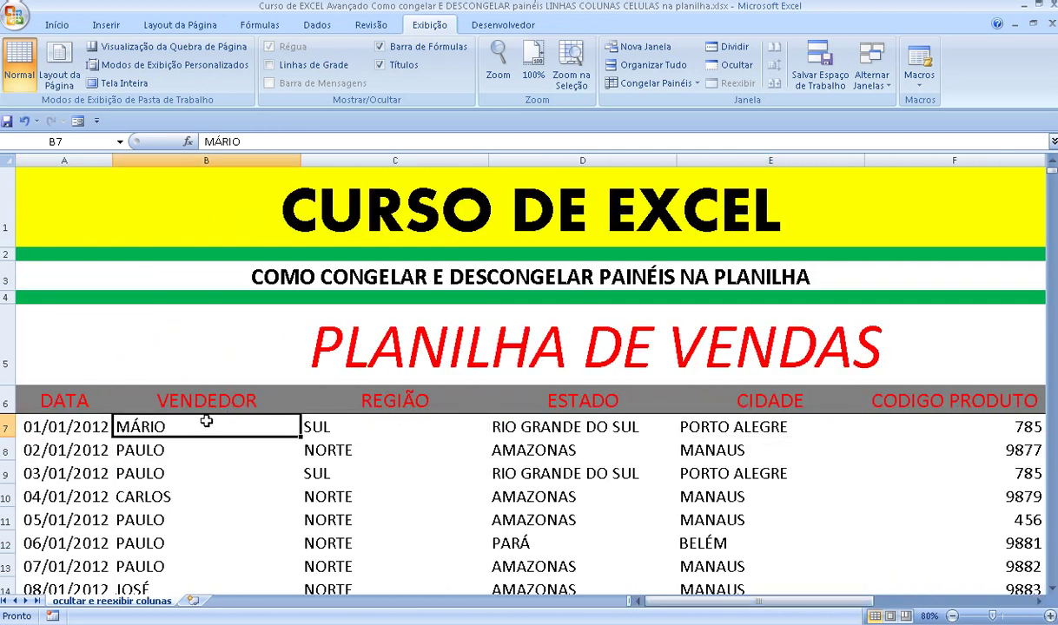